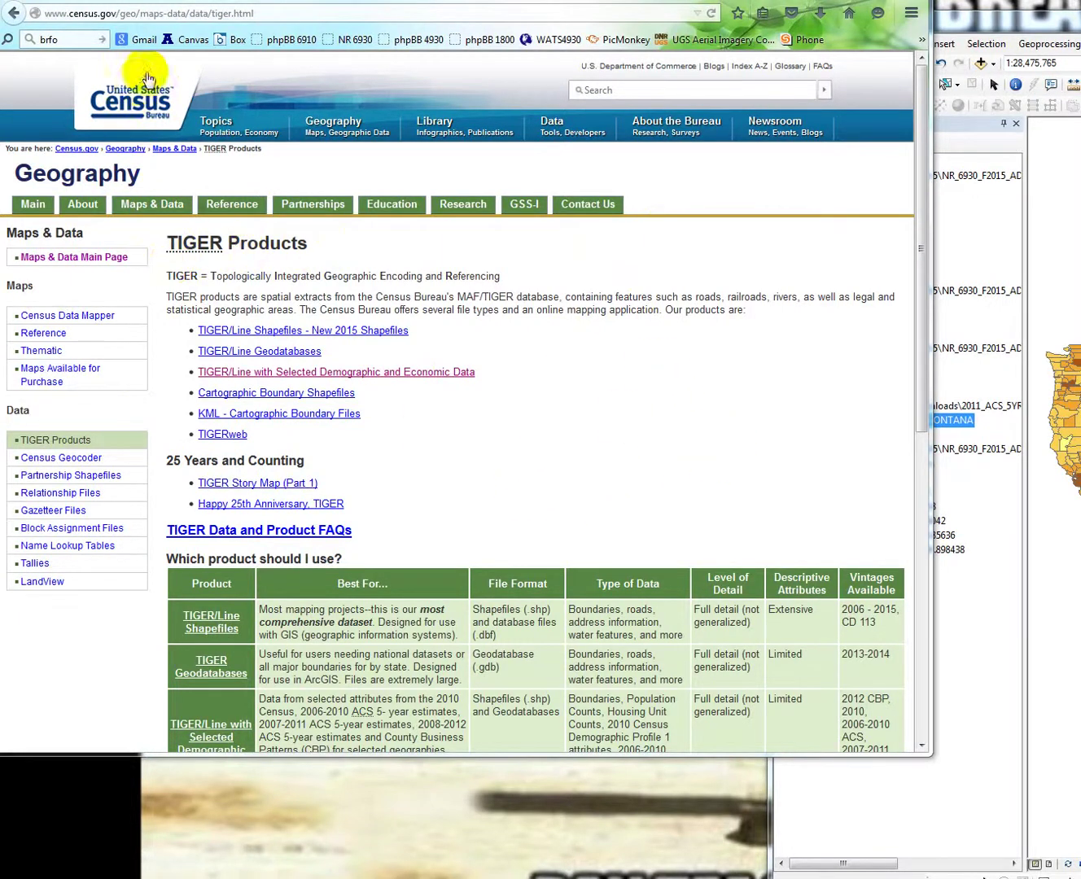
Step: Open the 'TIGER/Line with Selected Demographic and Economic Data' page from the TIGER Products table
click(412, 373)
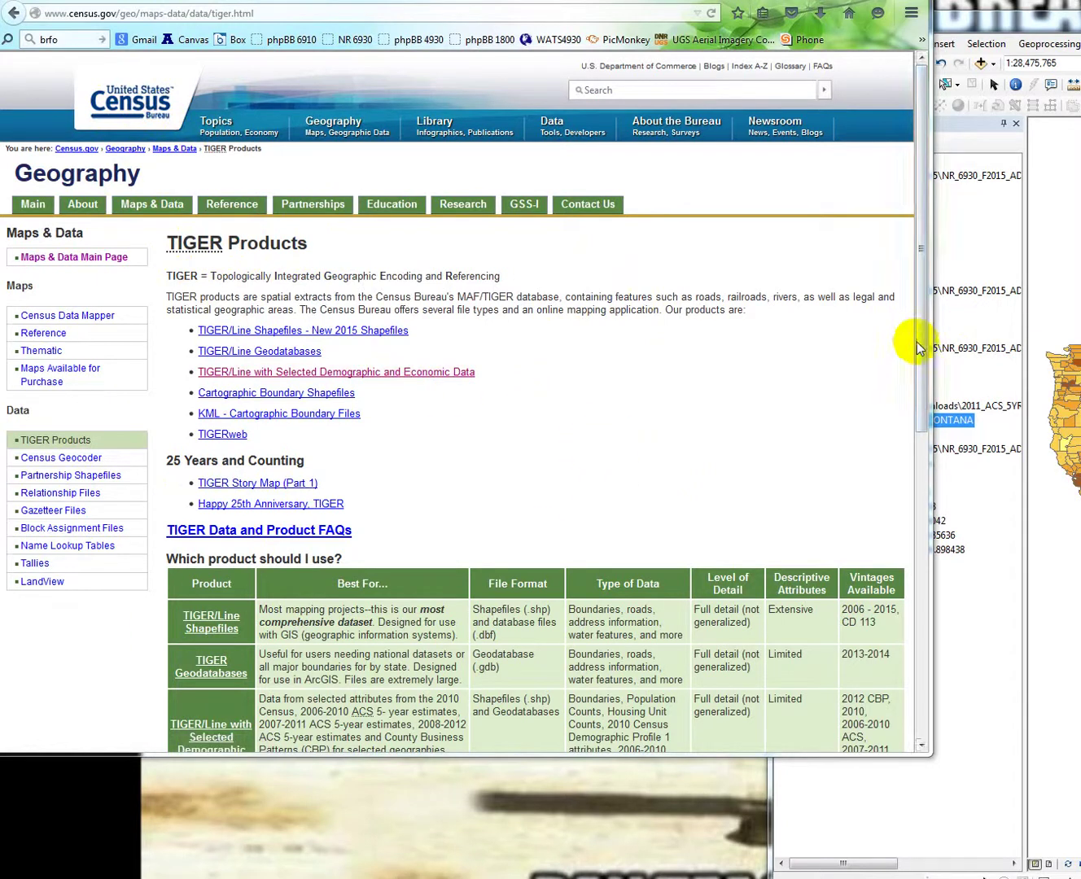
drag(917, 348, 933, 513)
click(205, 431)
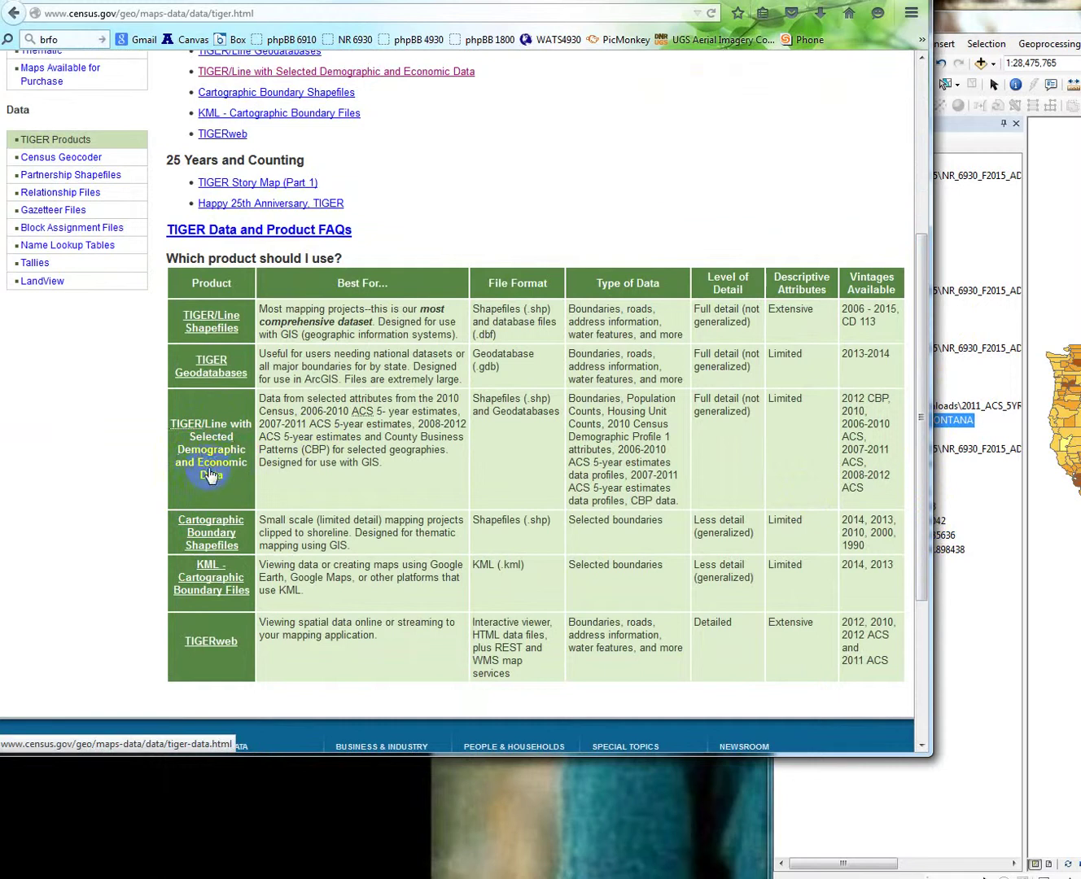
click(201, 429)
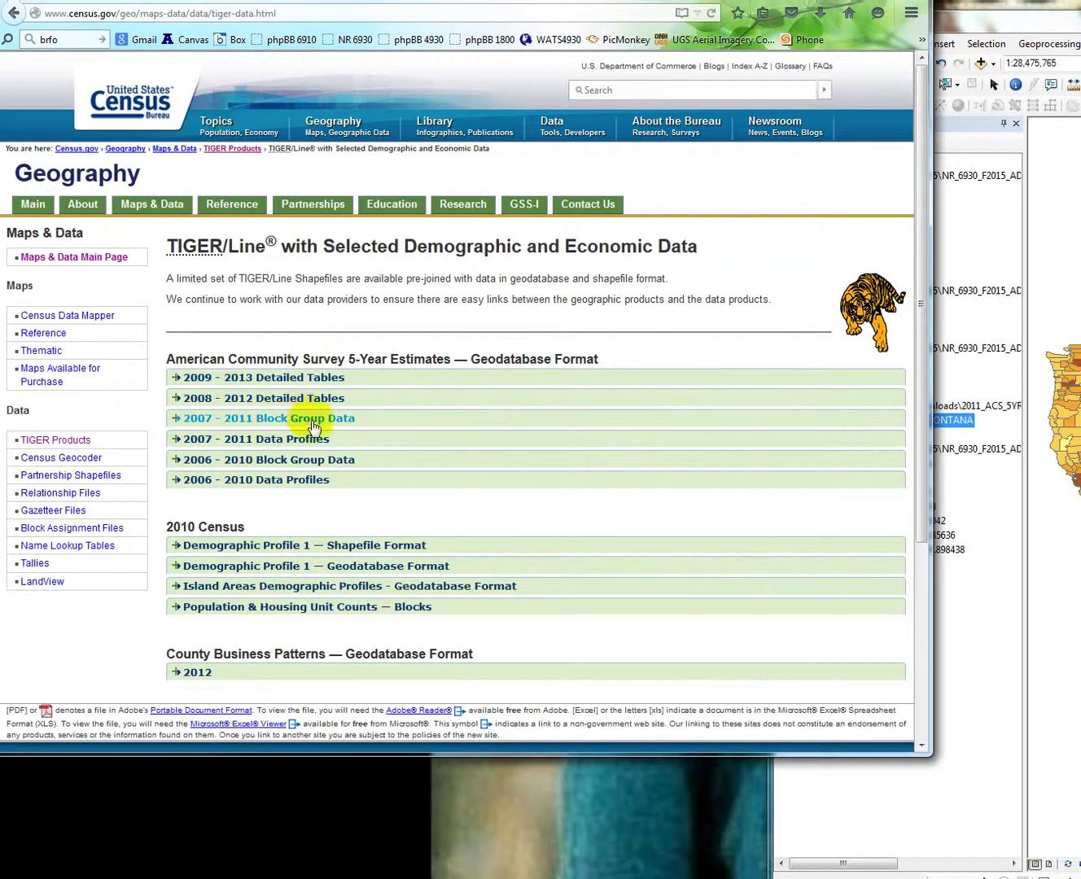
Step: Expand '2007 - 2011 Block Group Data' and browse the Select a State list twice without choosing a state
click(310, 423)
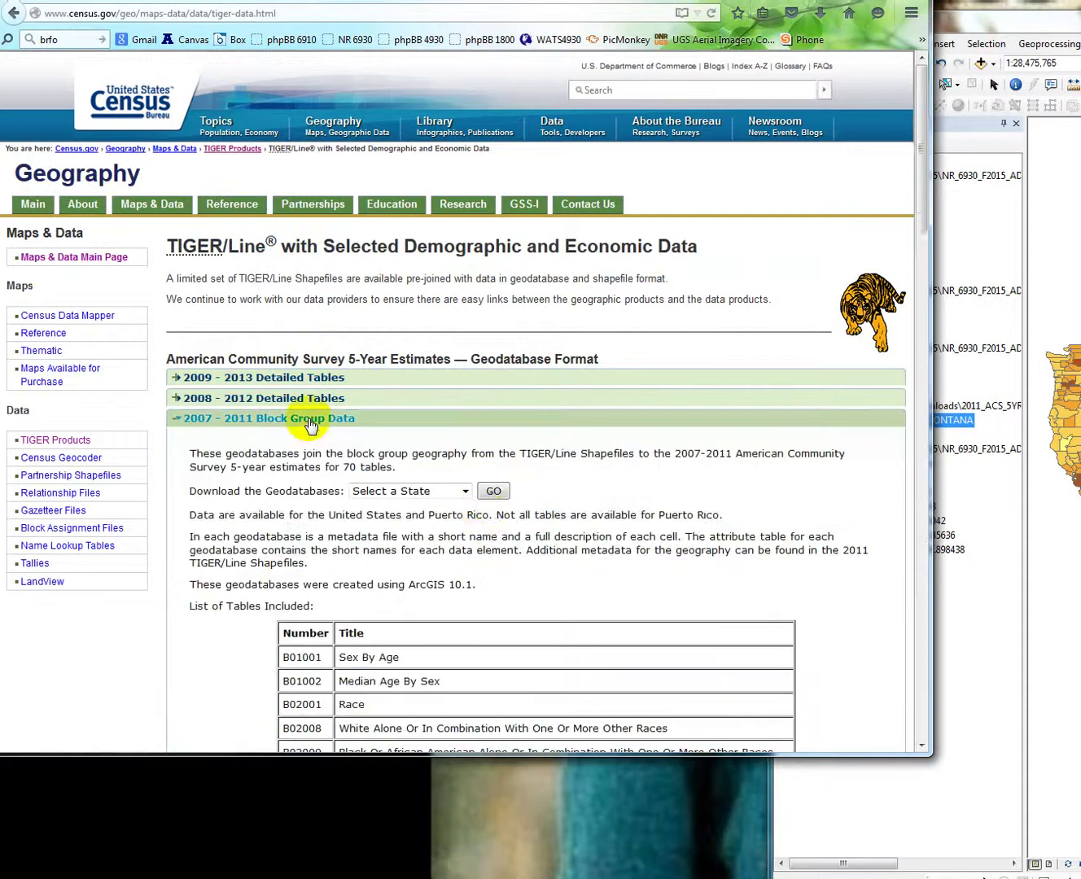
click(462, 490)
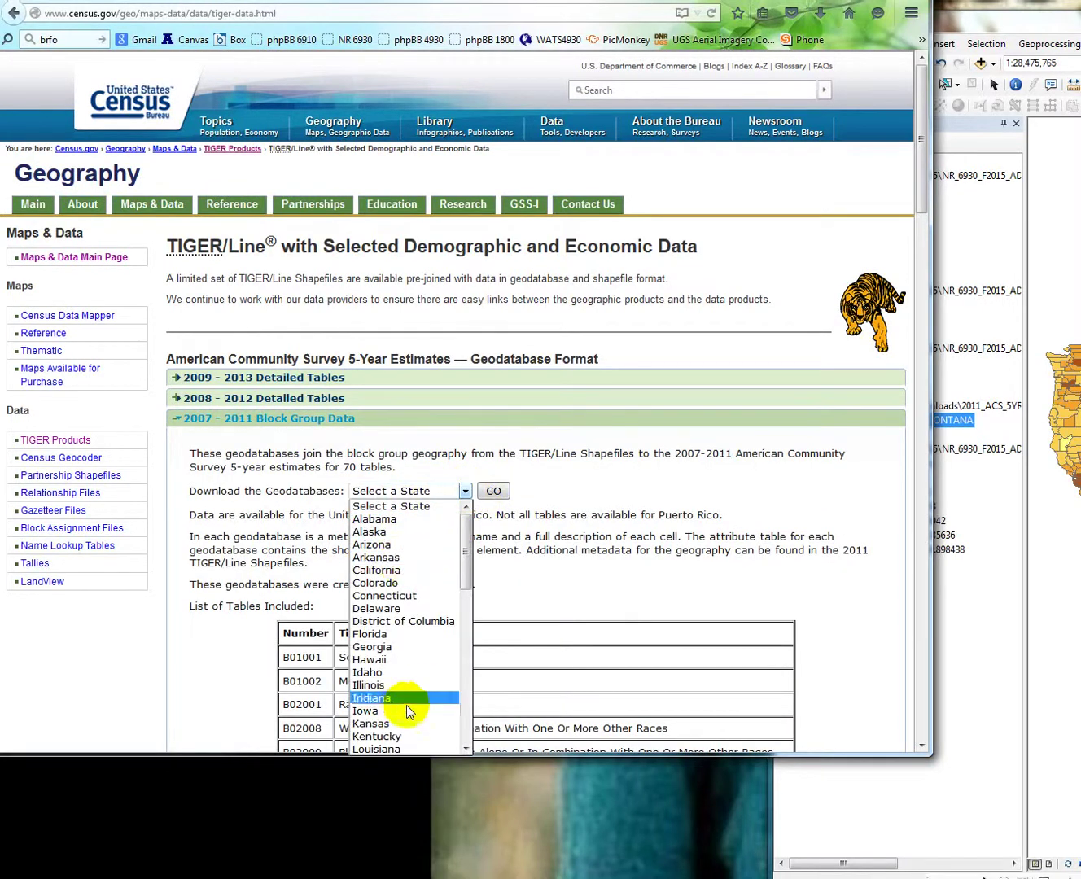
scroll(457, 572, down, 2)
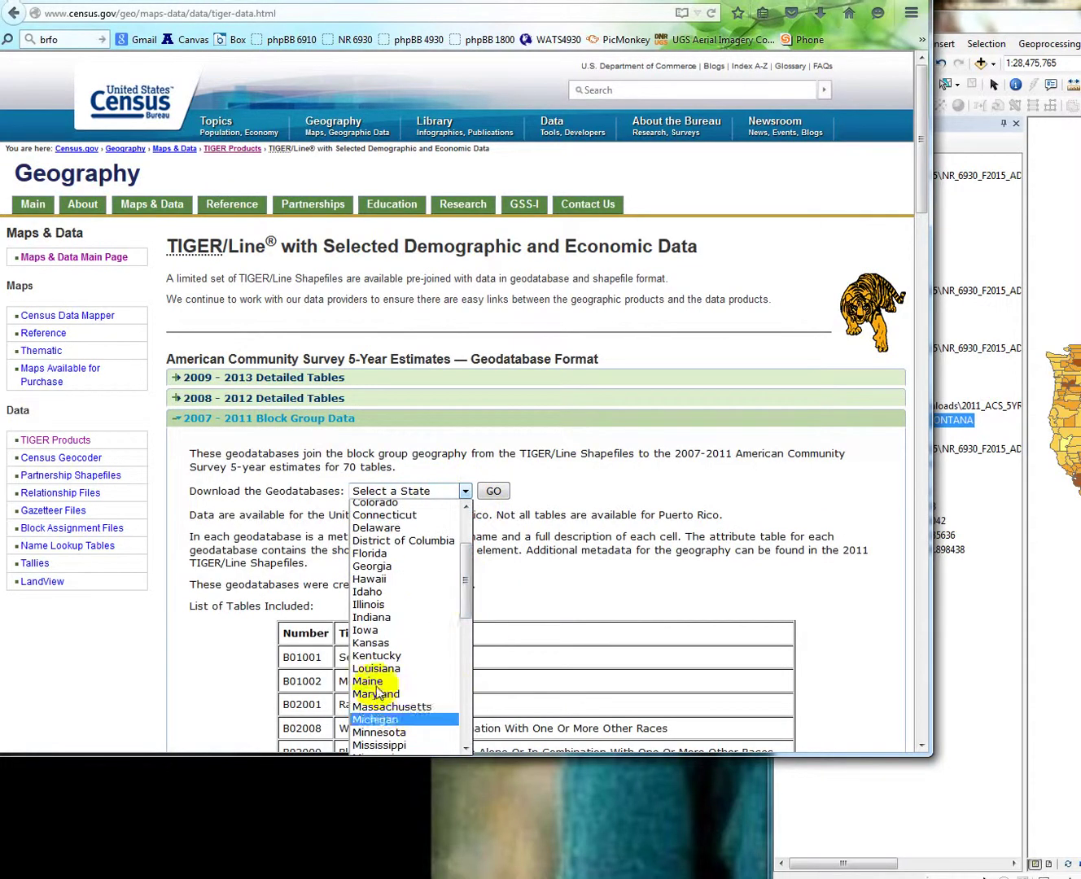
scroll(382, 736, down, 1)
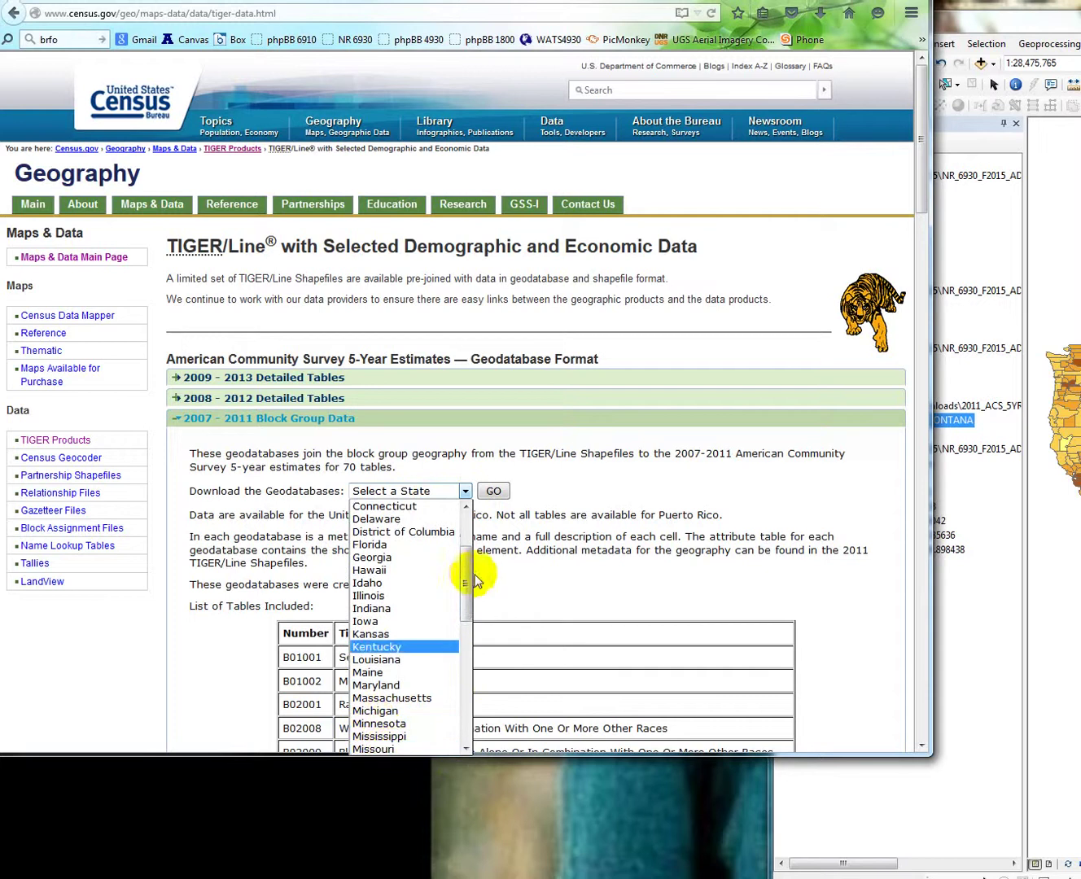
click(594, 487)
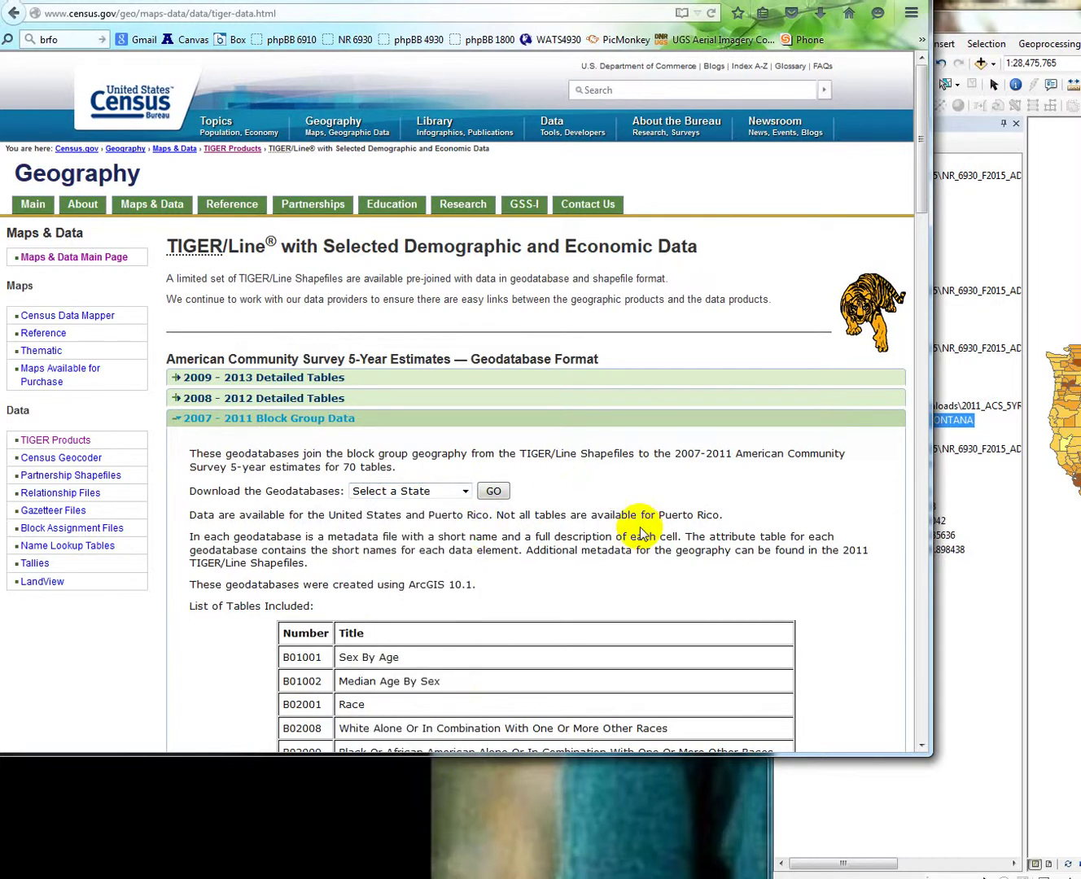
click(464, 491)
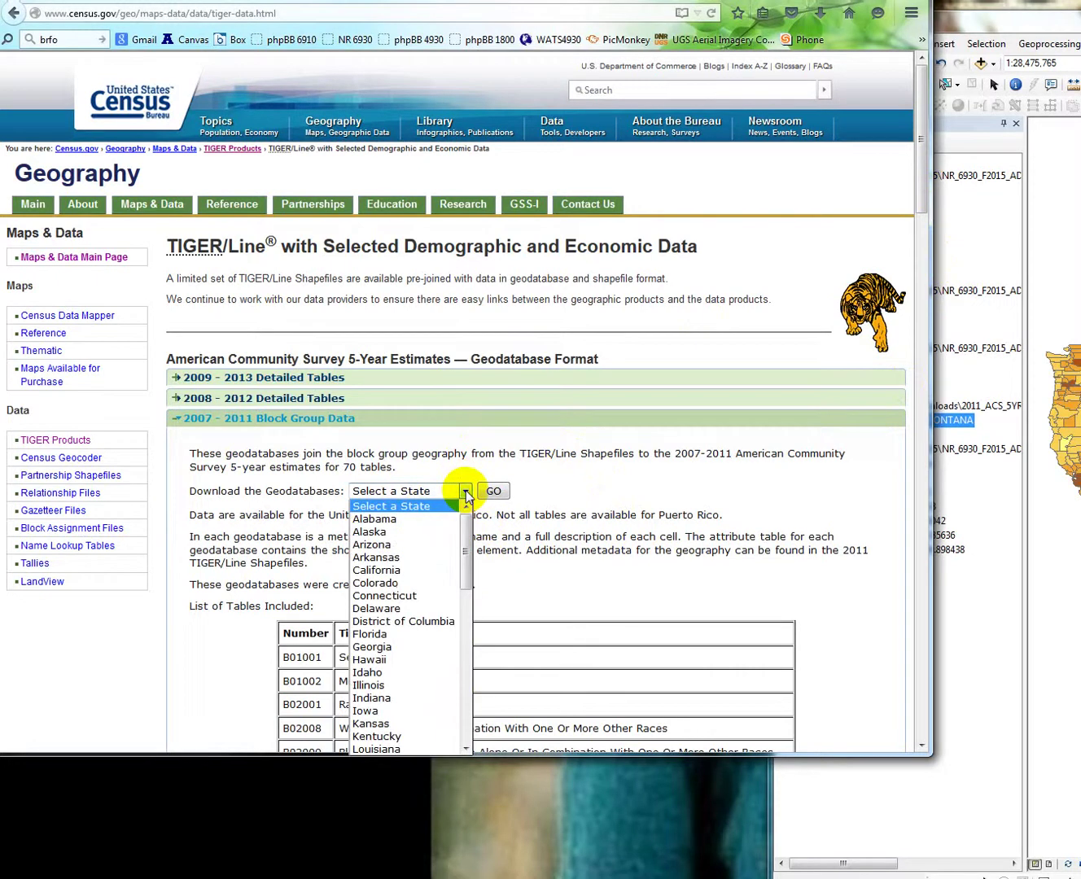
drag(464, 554, 473, 670)
click(570, 510)
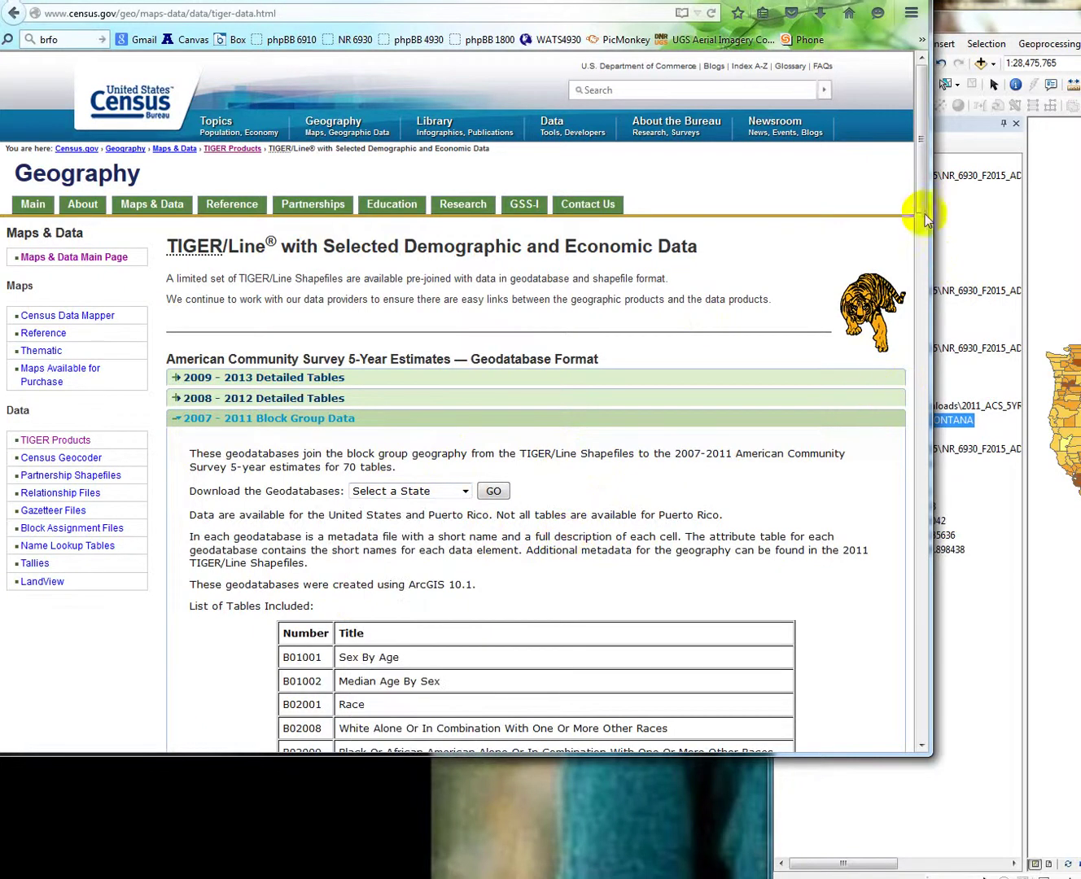
Step: Scroll the List of Tables Included and make the browser window taller to show more rows
drag(918, 192, 917, 309)
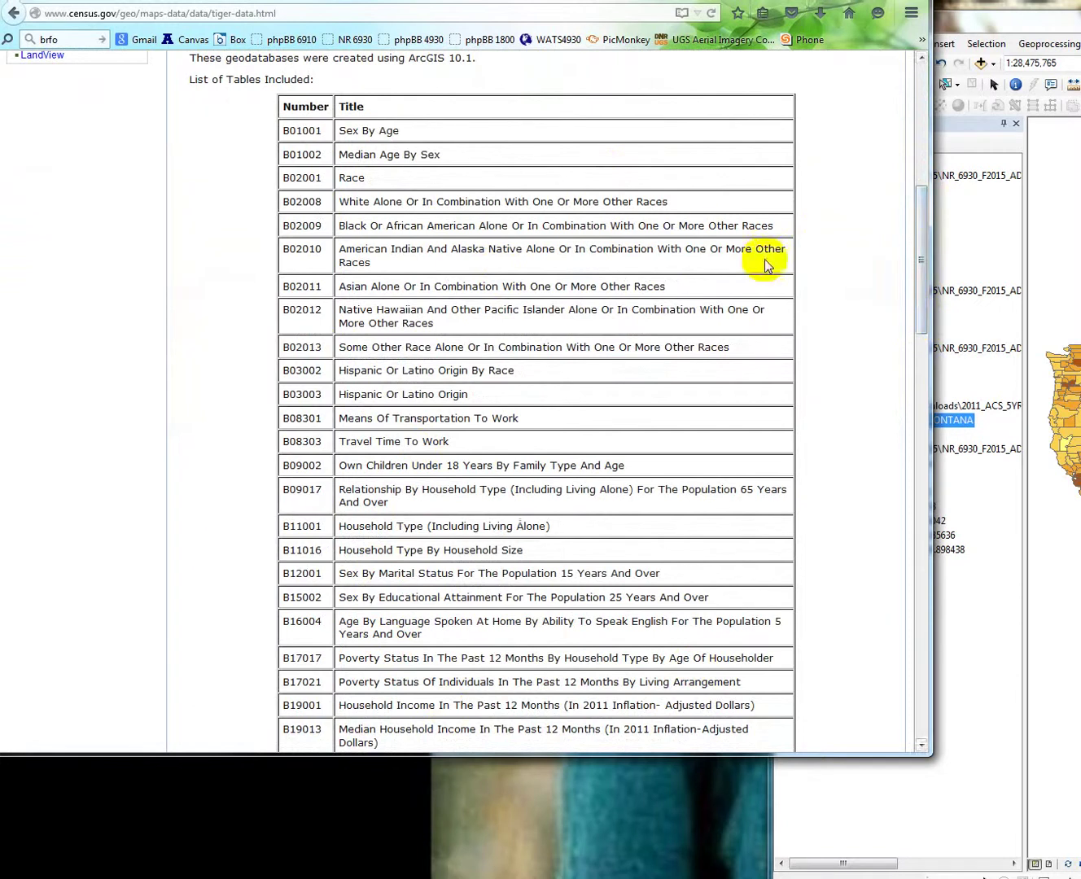
drag(923, 279, 895, 411)
drag(857, 760, 862, 864)
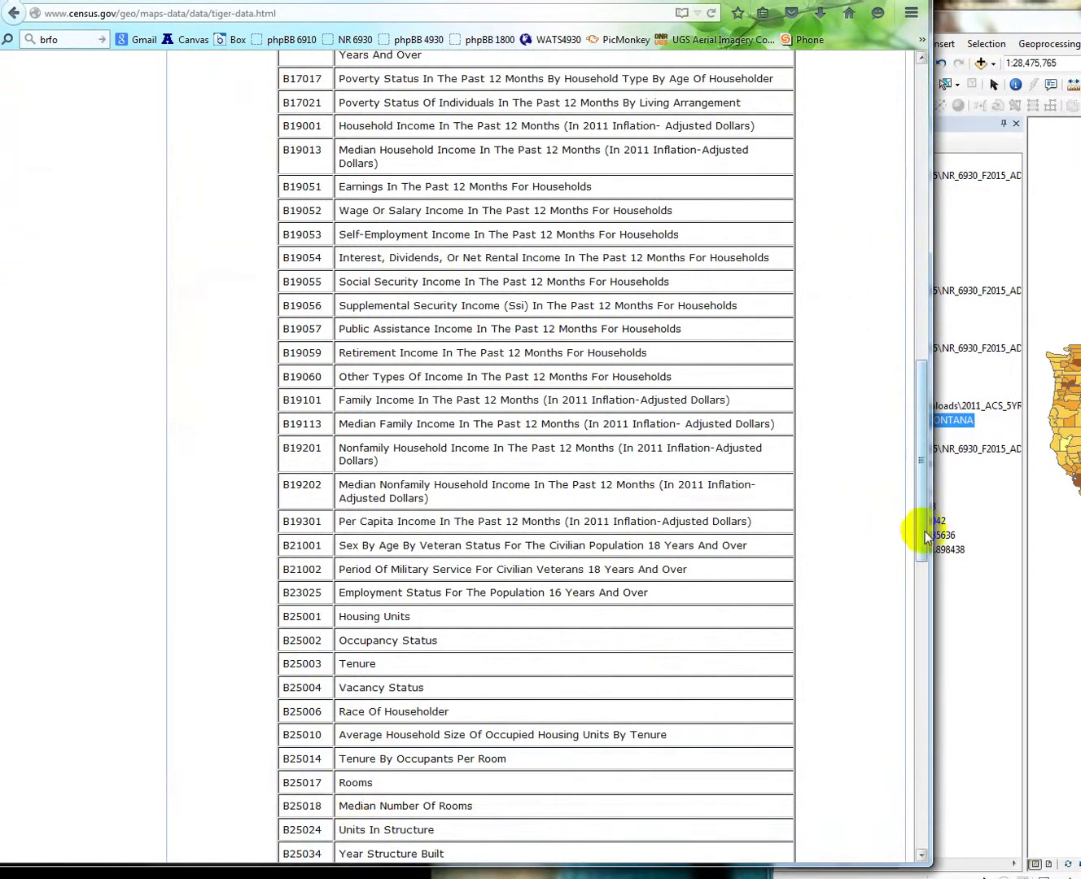
Step: Finish reviewing the table list, then bring the ArcMap window in front of the browser
drag(924, 531, 797, 506)
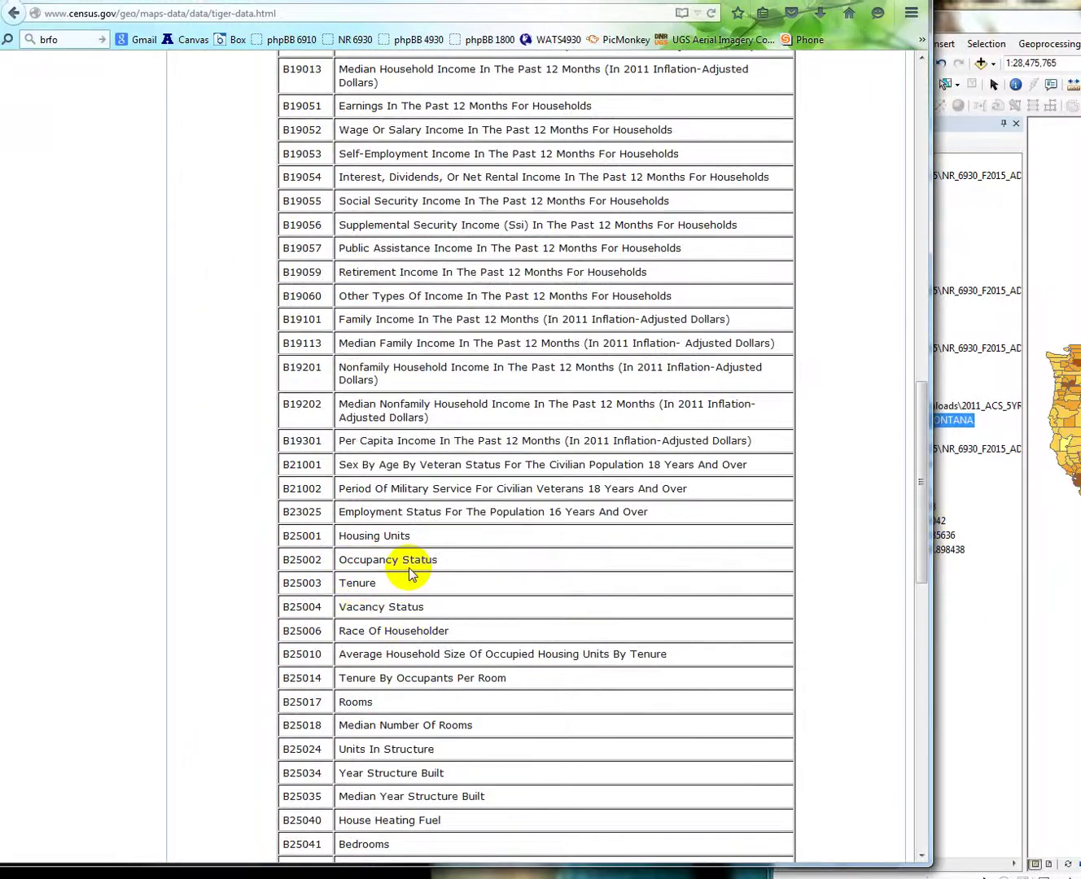
drag(917, 483, 915, 424)
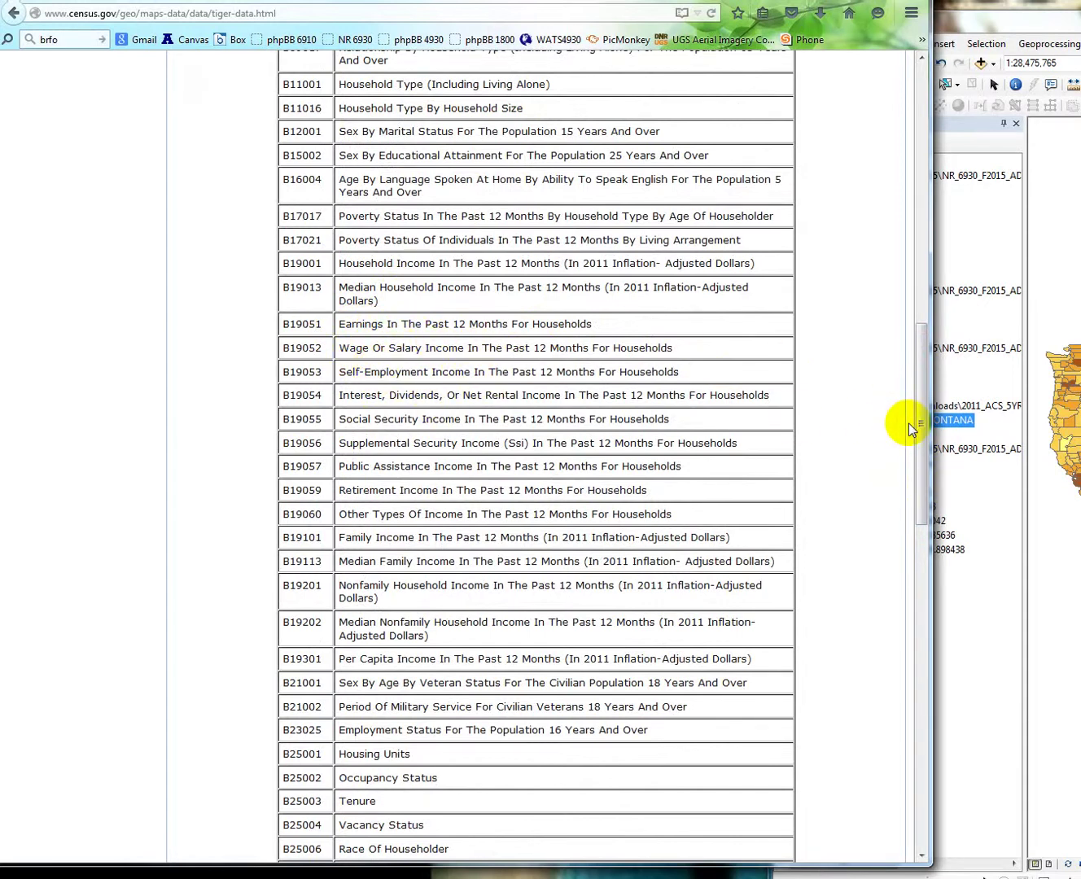
drag(920, 430, 924, 334)
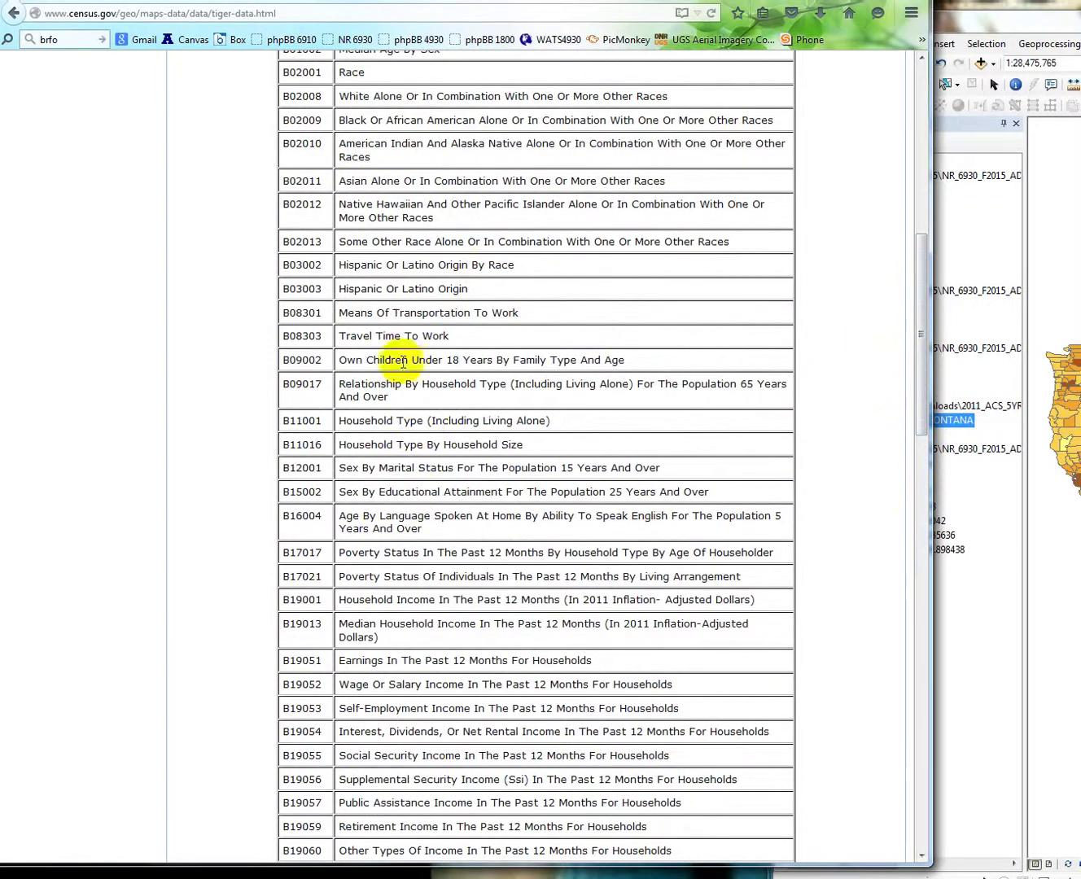
drag(918, 415, 916, 379)
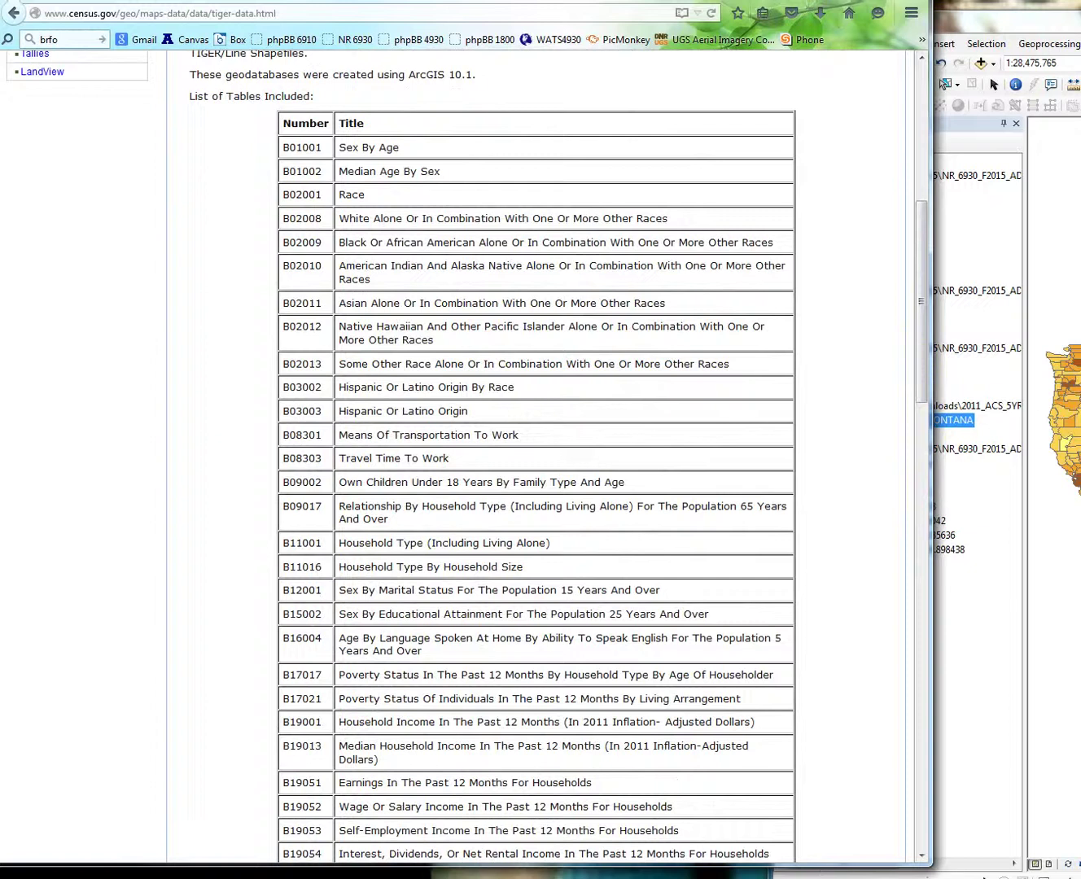
drag(1080, 23, 445, 32)
Step: Open the ACS_11_5YR_BG_30_MONTANA attribute table, enlarge it over the map, and view the B01001 columns
right_click(116, 433)
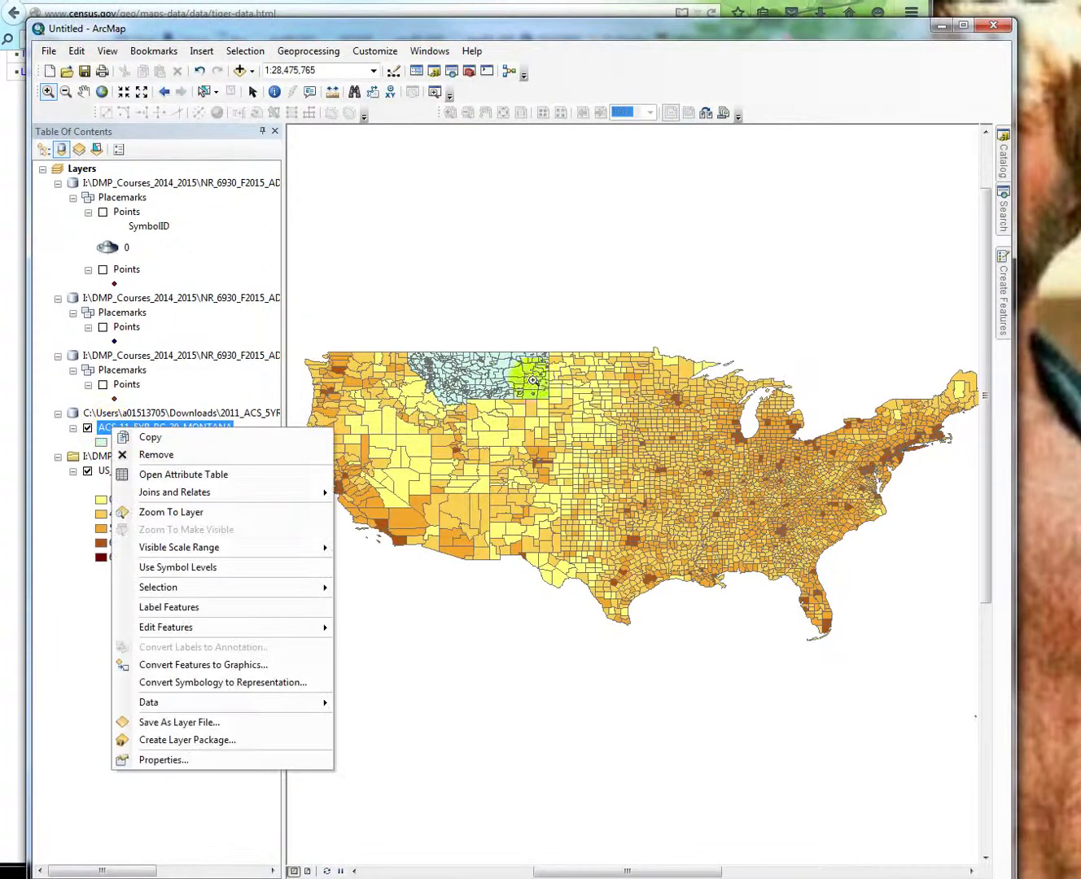
click(192, 473)
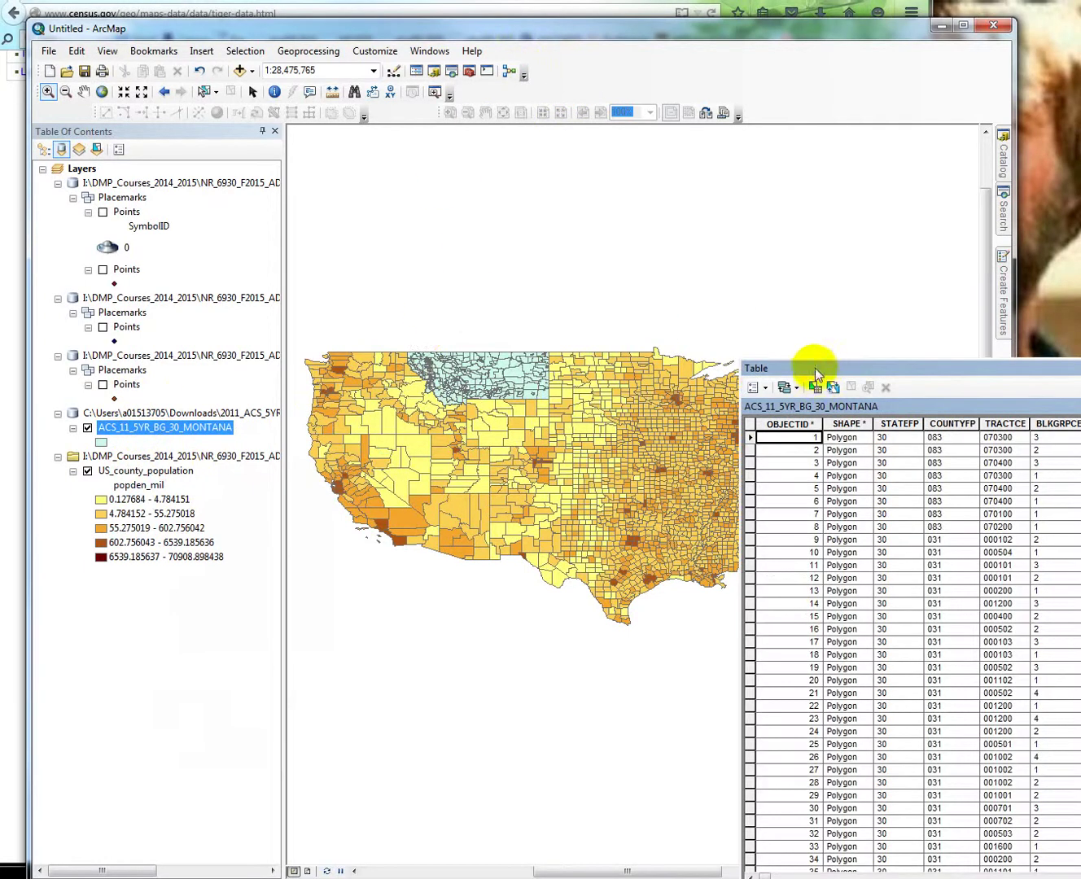
drag(818, 372, 103, 87)
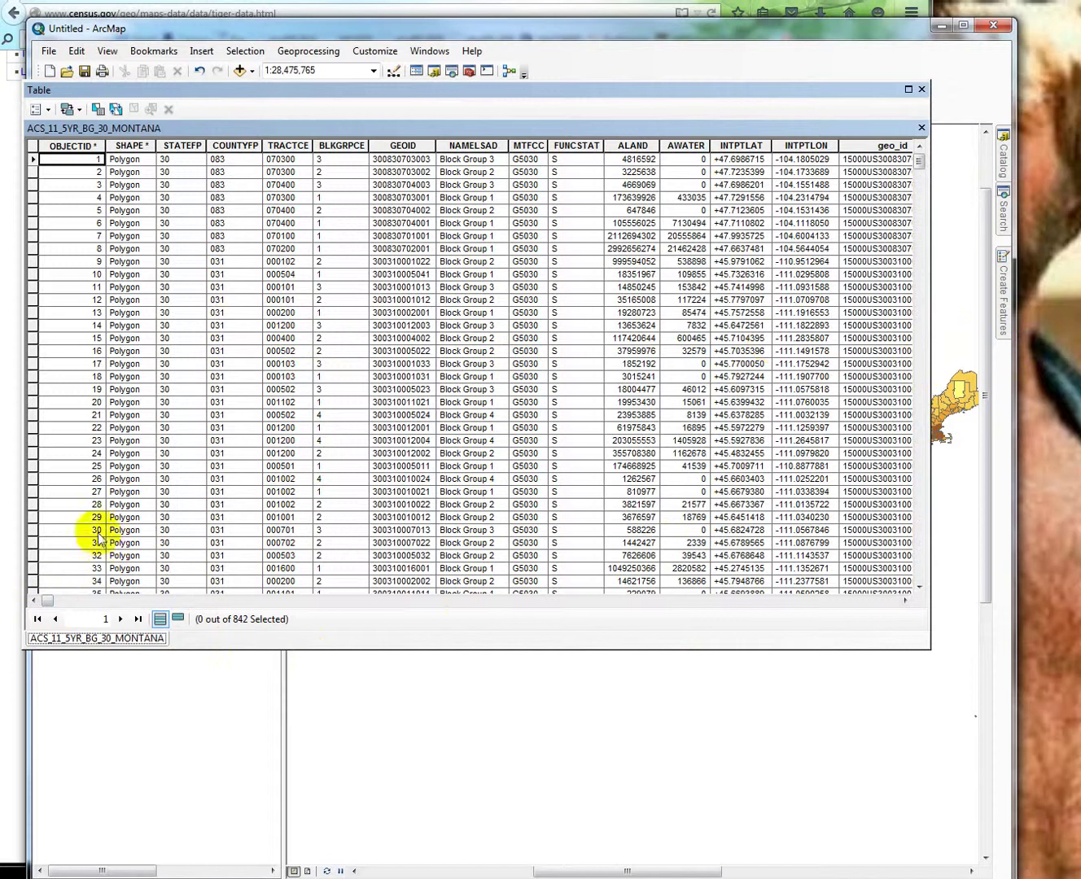
click(47, 602)
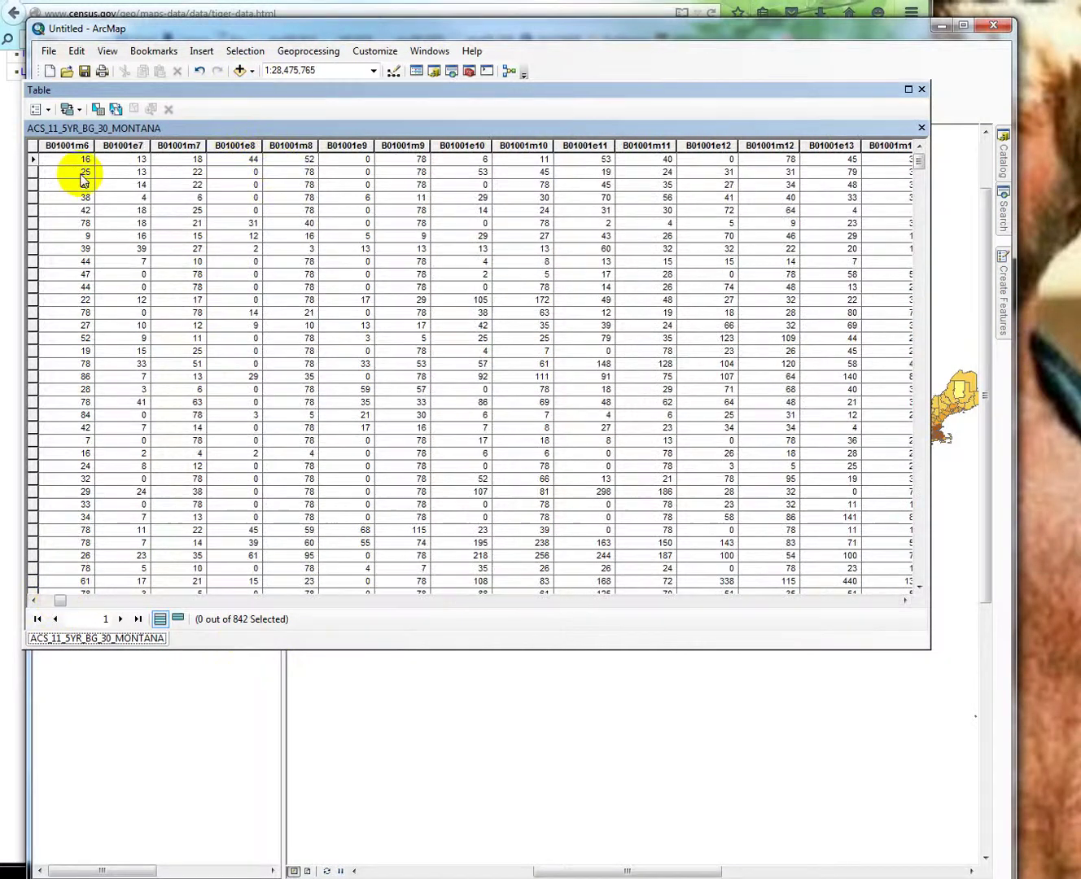
Step: Move the Montana attribute table to the right edge and bring ArcMap's map window to the top-left
drag(158, 92, 1075, 326)
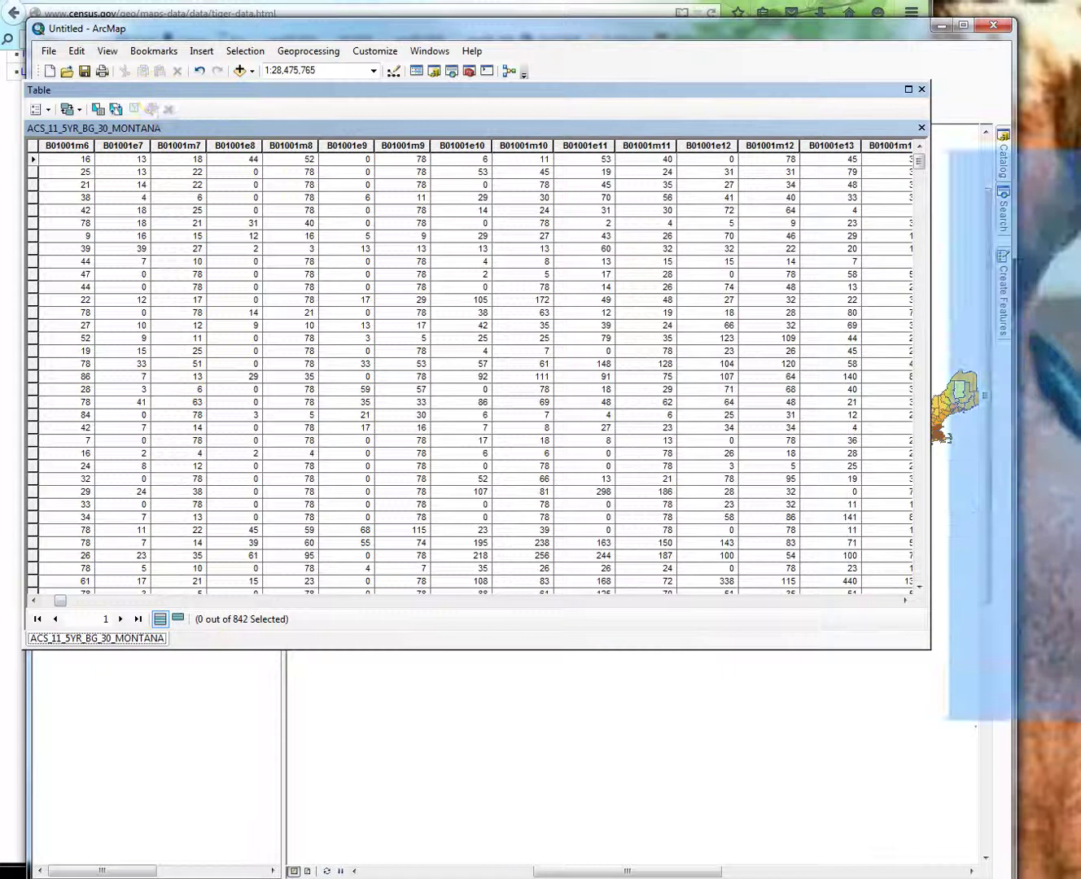
drag(211, 29, 716, 550)
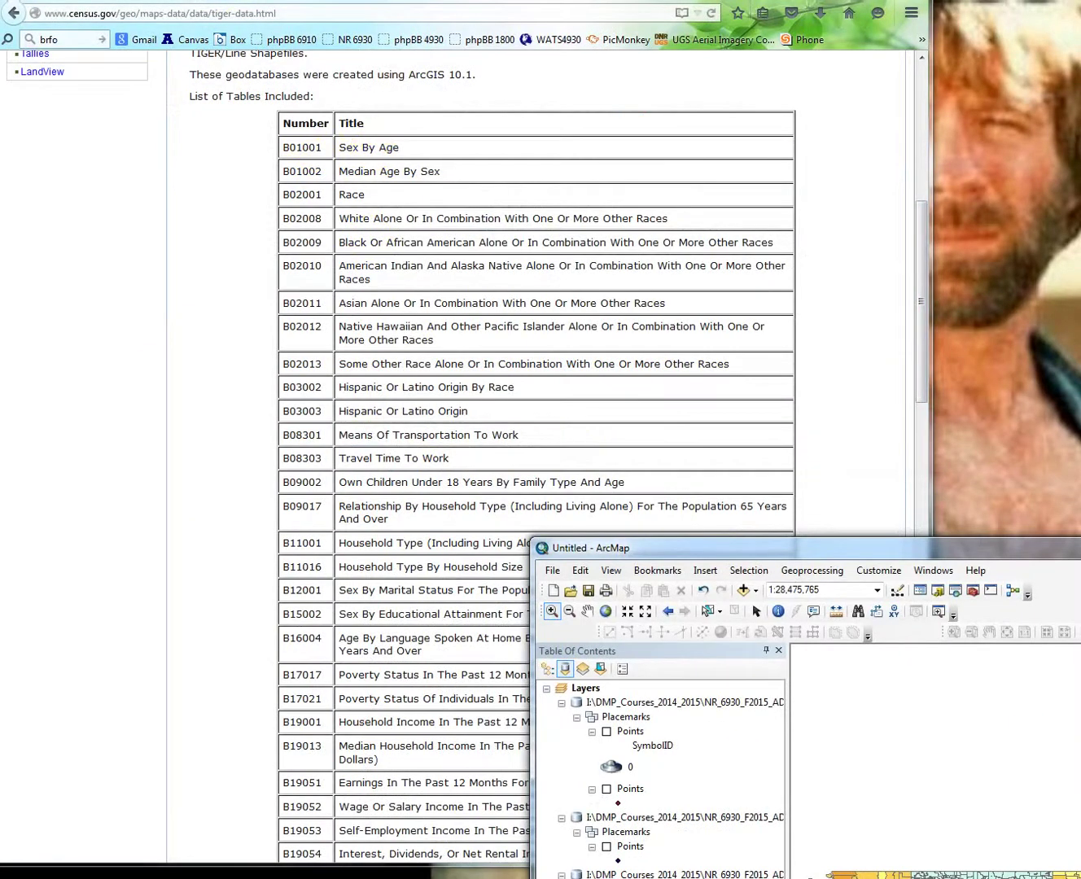
drag(786, 157, 196, 163)
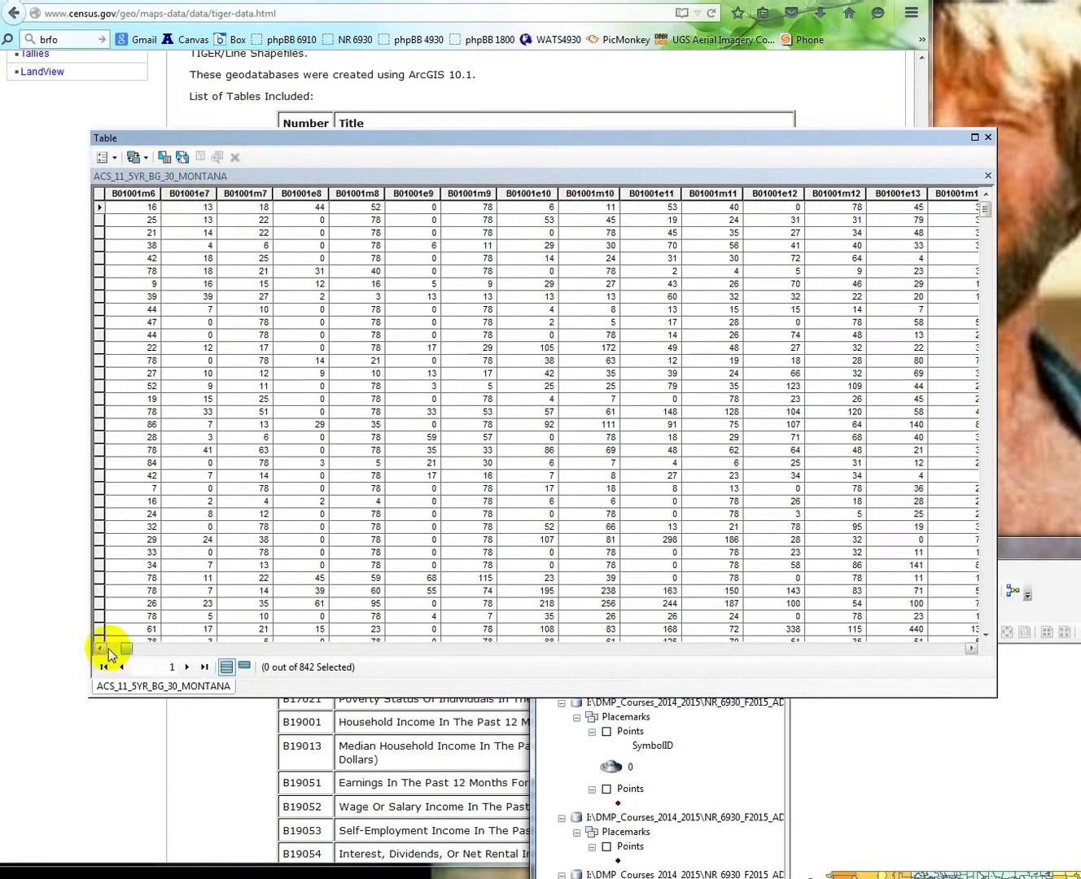
drag(102, 649, 101, 649)
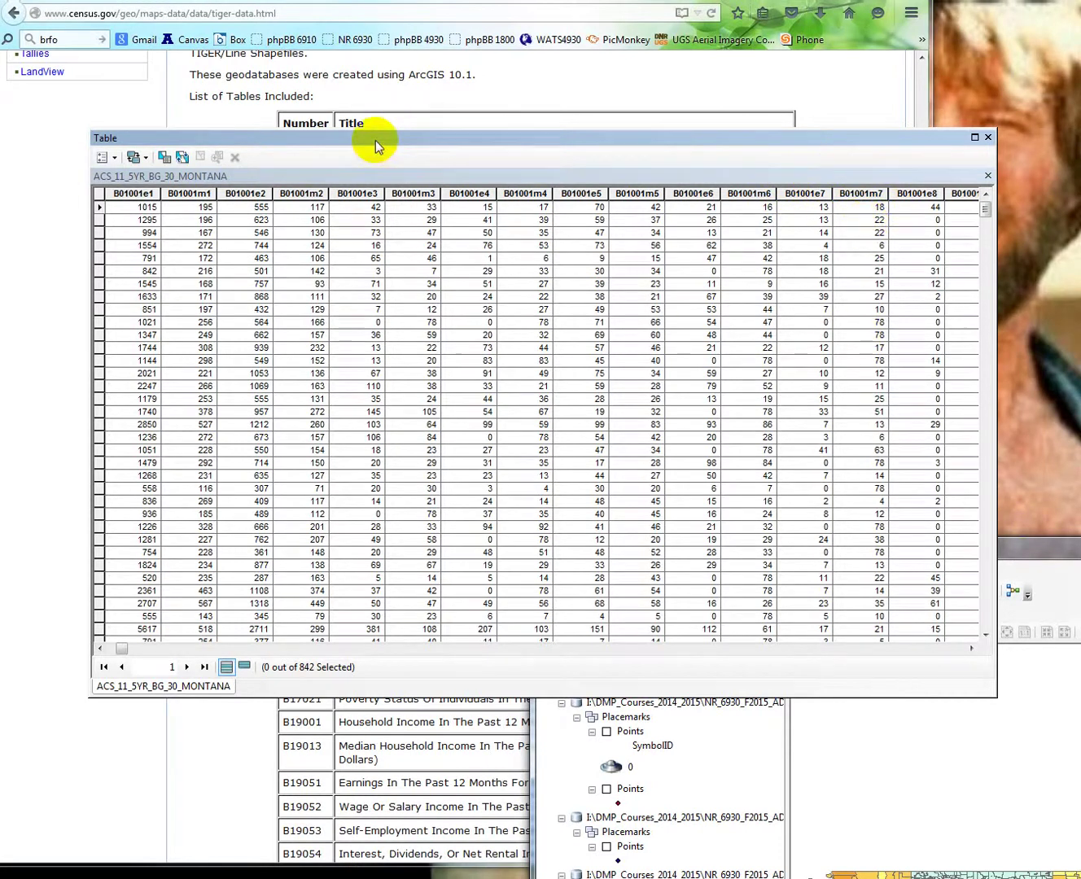
drag(376, 145, 1074, 190)
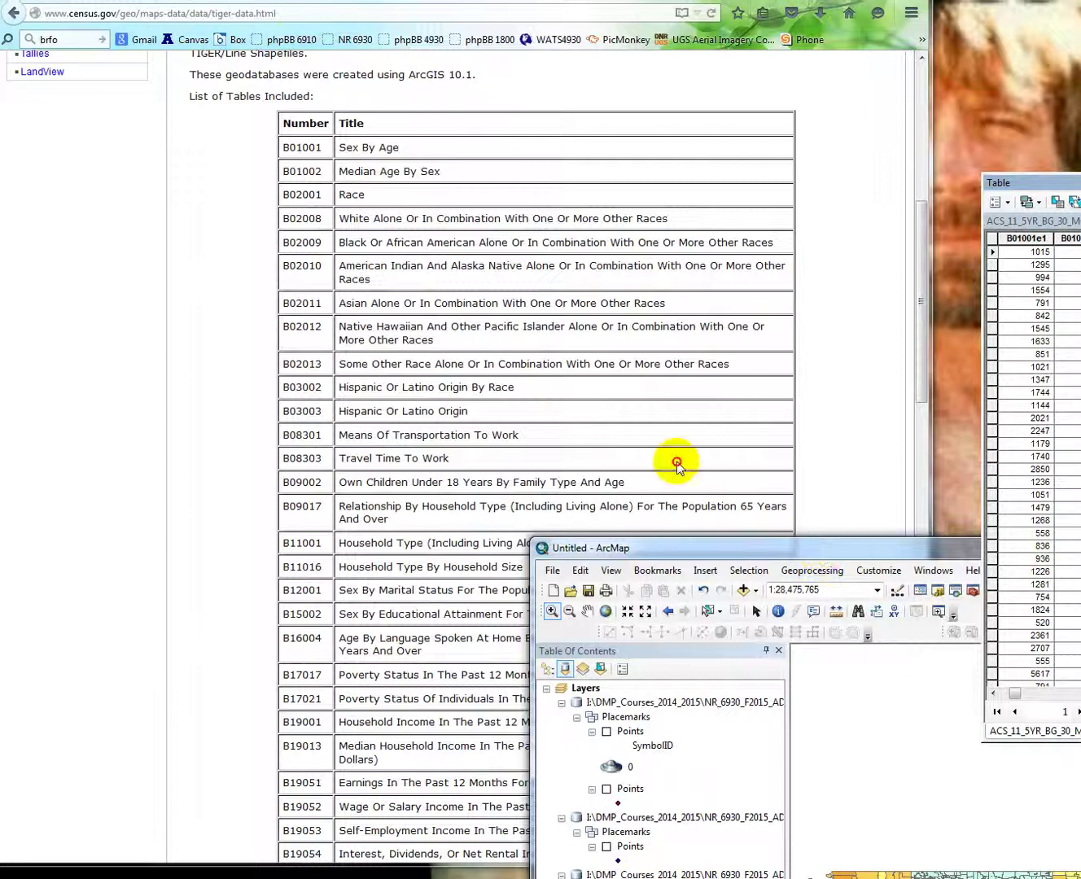
drag(826, 548, 313, 25)
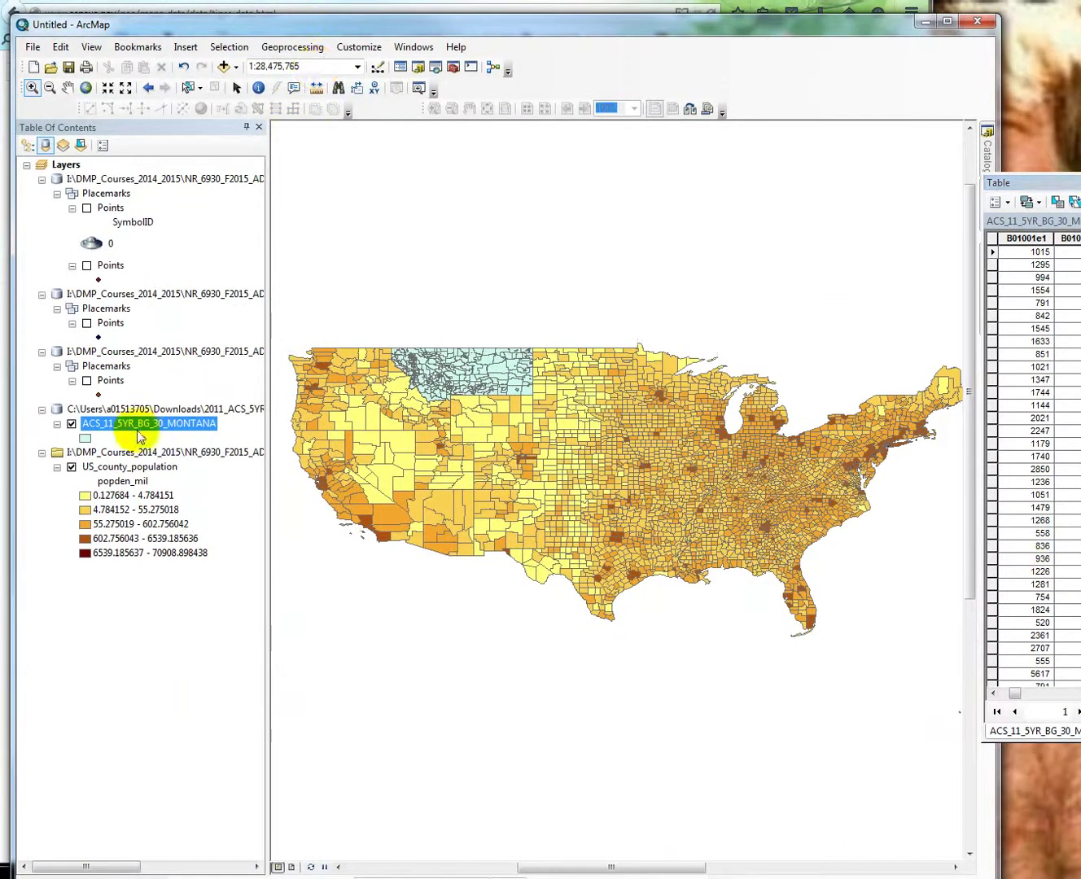
Step: Add the METADATA_2011 table from 2011_ACS_5YR_BG_30_MONTANA.gdb to the map
click(223, 69)
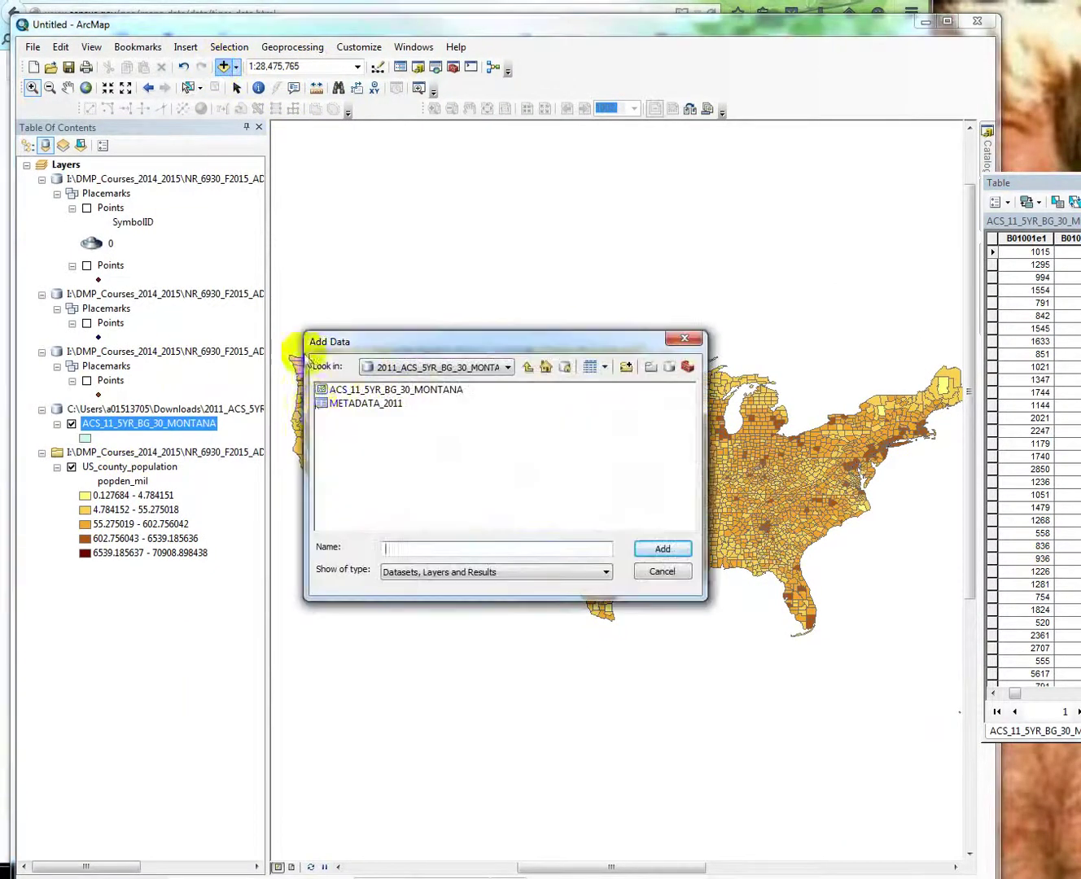
click(527, 368)
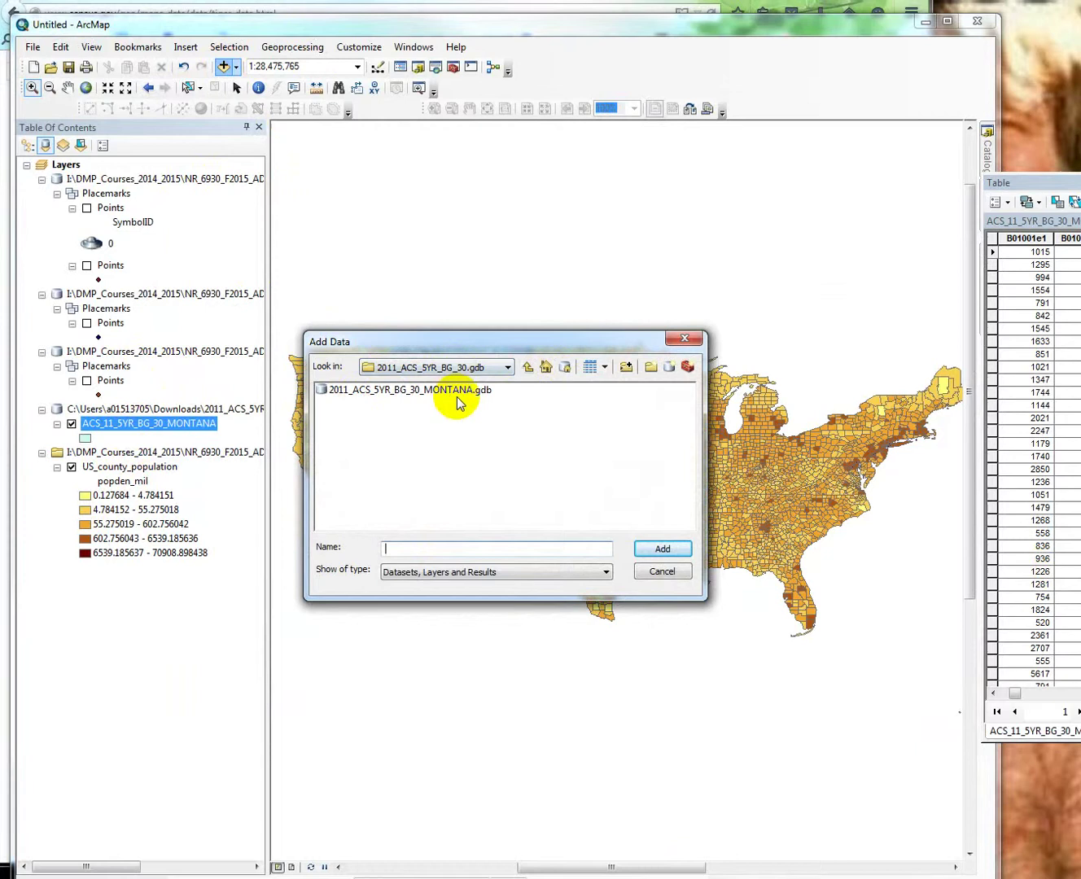
double_click(429, 397)
click(345, 405)
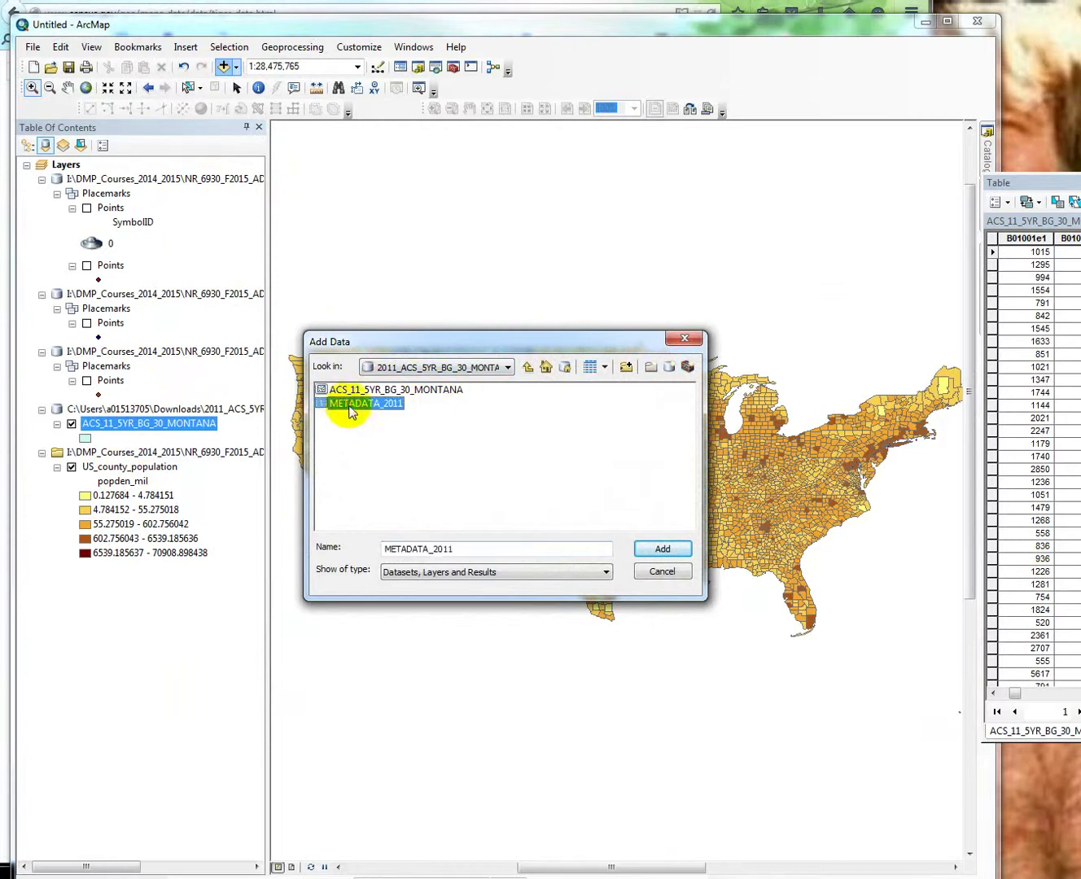
click(664, 549)
click(777, 369)
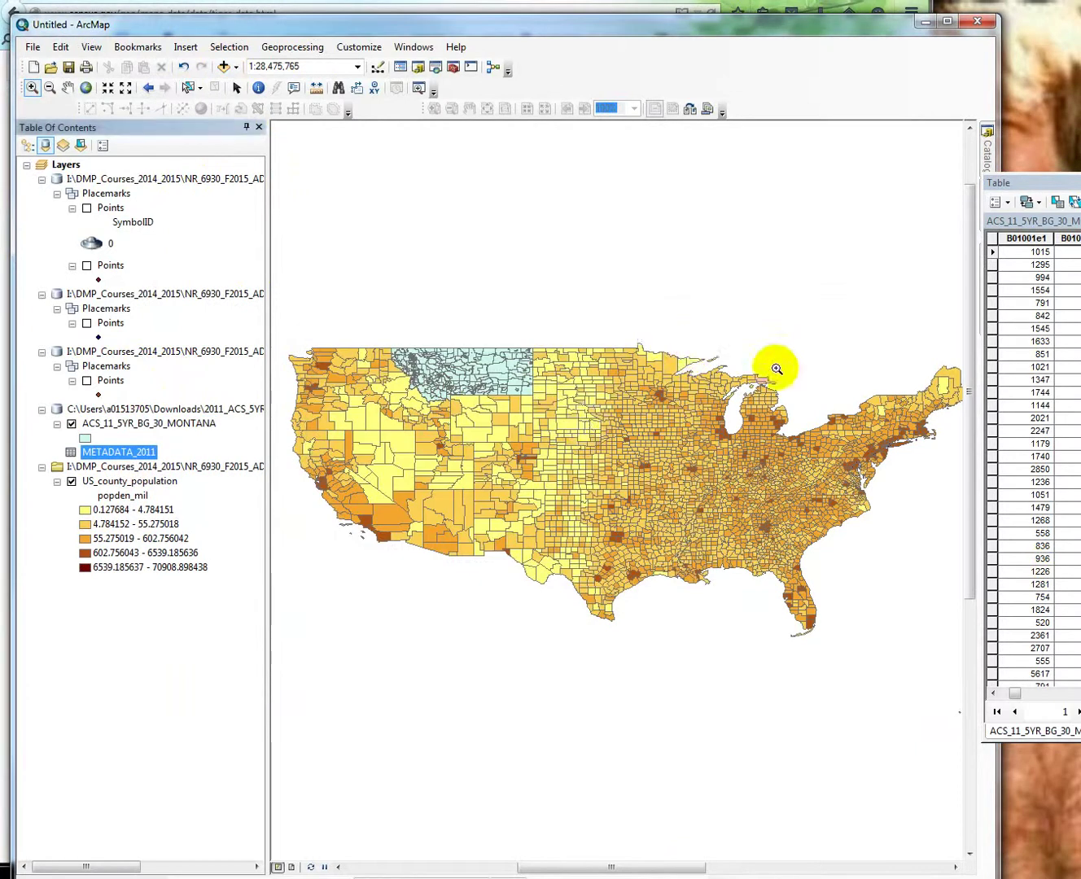
Step: Open the METADATA_2011 table and dock its window over the map area
right_click(70, 456)
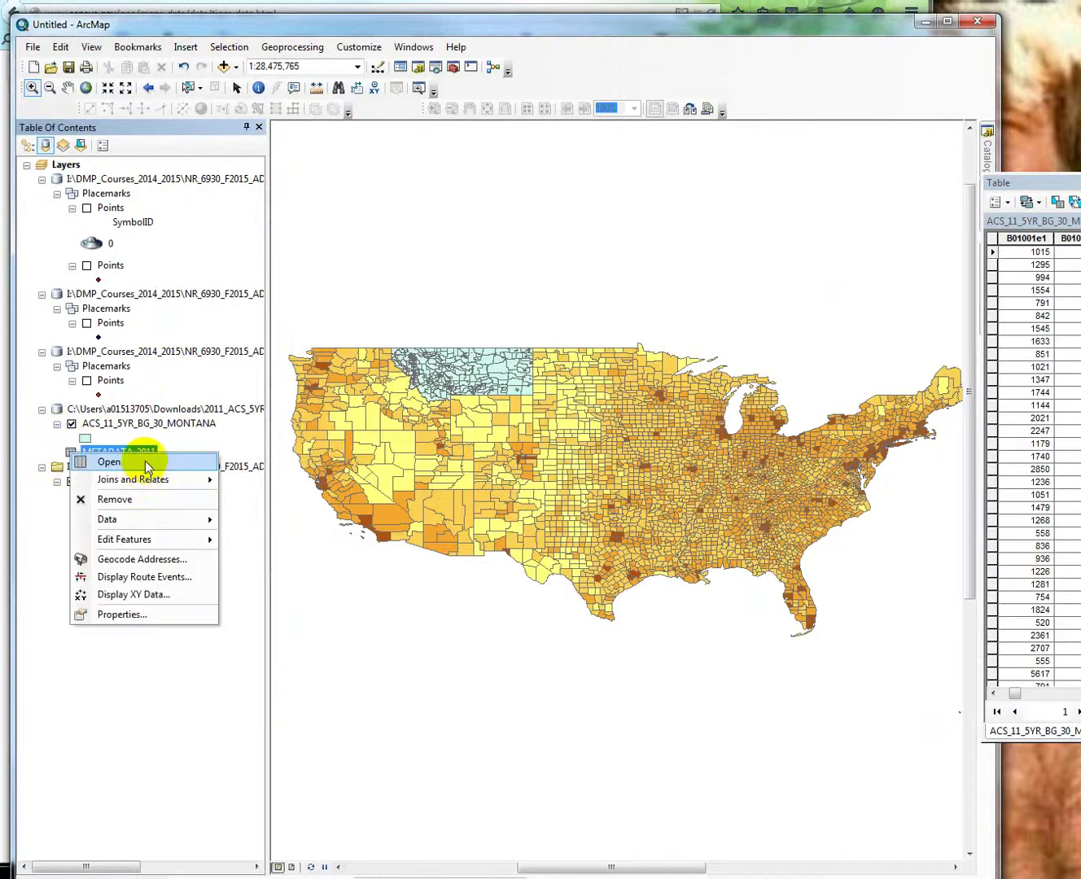
click(148, 464)
drag(1024, 183, 236, 102)
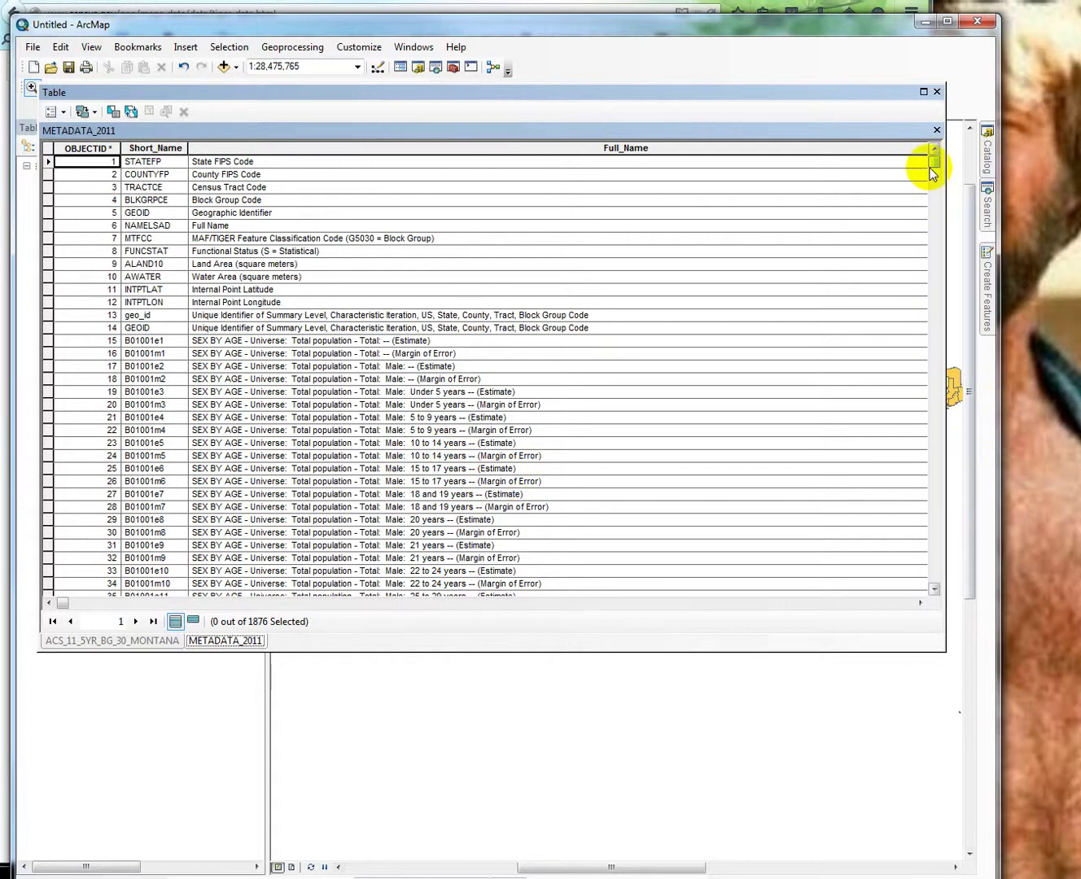
Step: Scroll METADATA_2011 down to OBJECTID 125–158, showing the B02001 RACE and B03002 Hispanic origin codes
drag(930, 166, 933, 172)
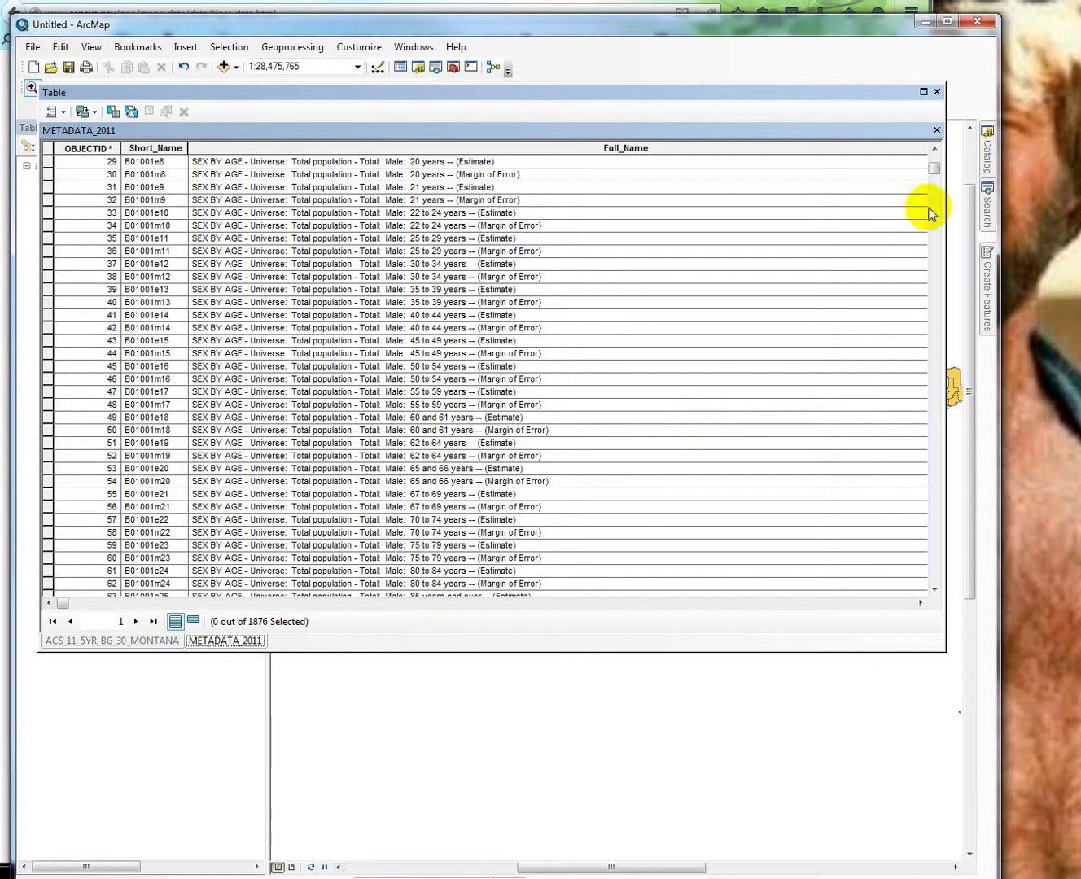
scroll(933, 173, down, 7)
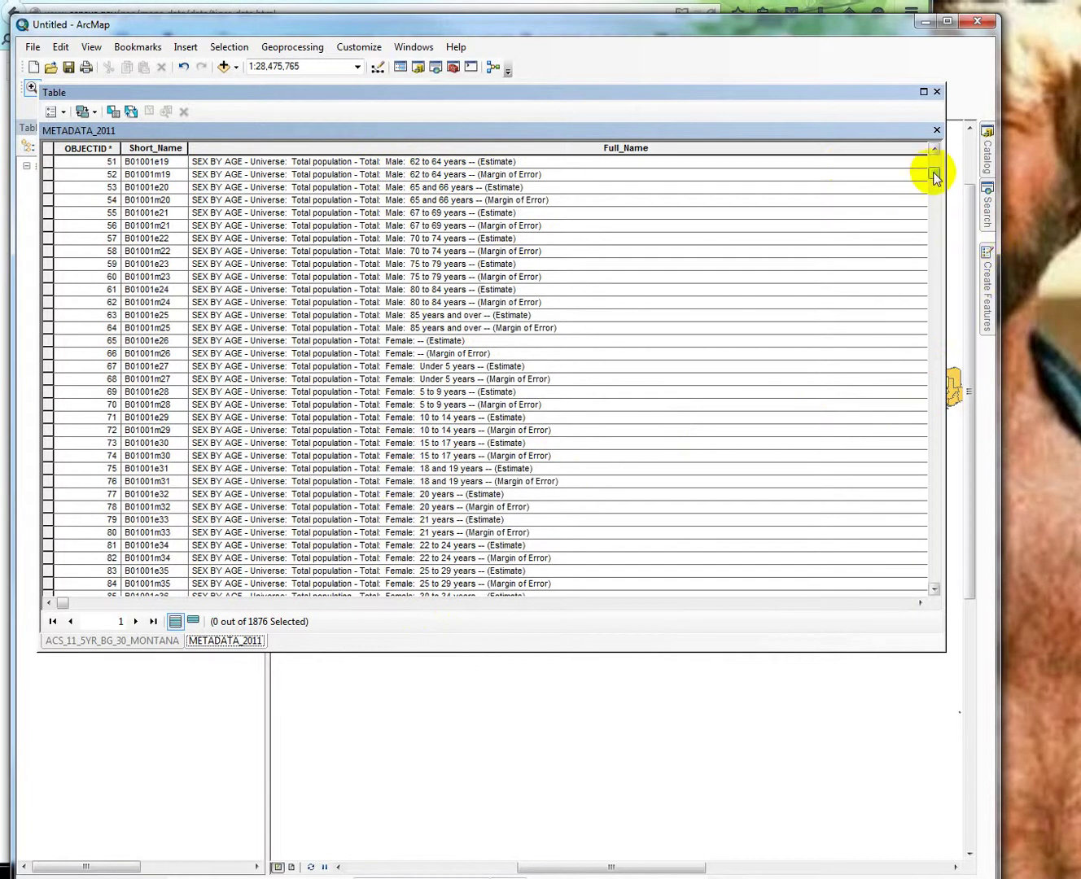
drag(934, 175, 932, 189)
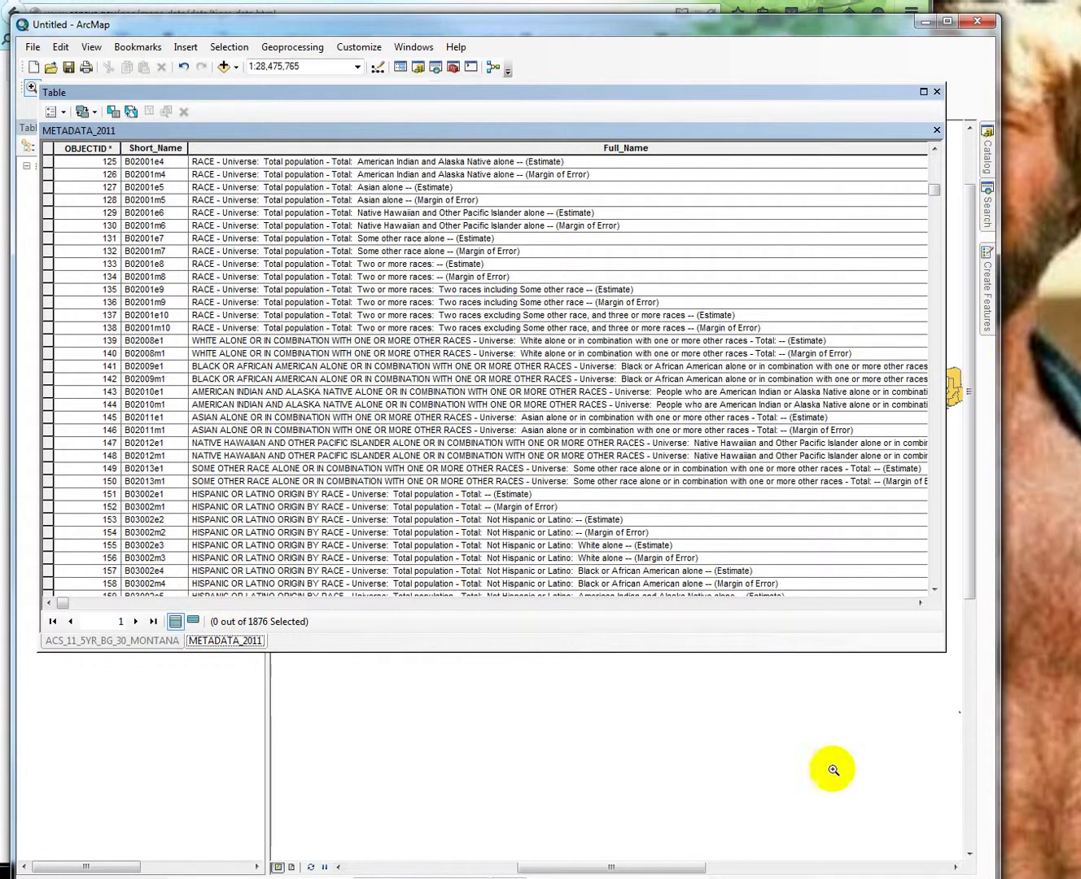
Step: Page the Montana table's columns to the B08301 fields, return to METADATA_2011, then switch to the browser
click(105, 642)
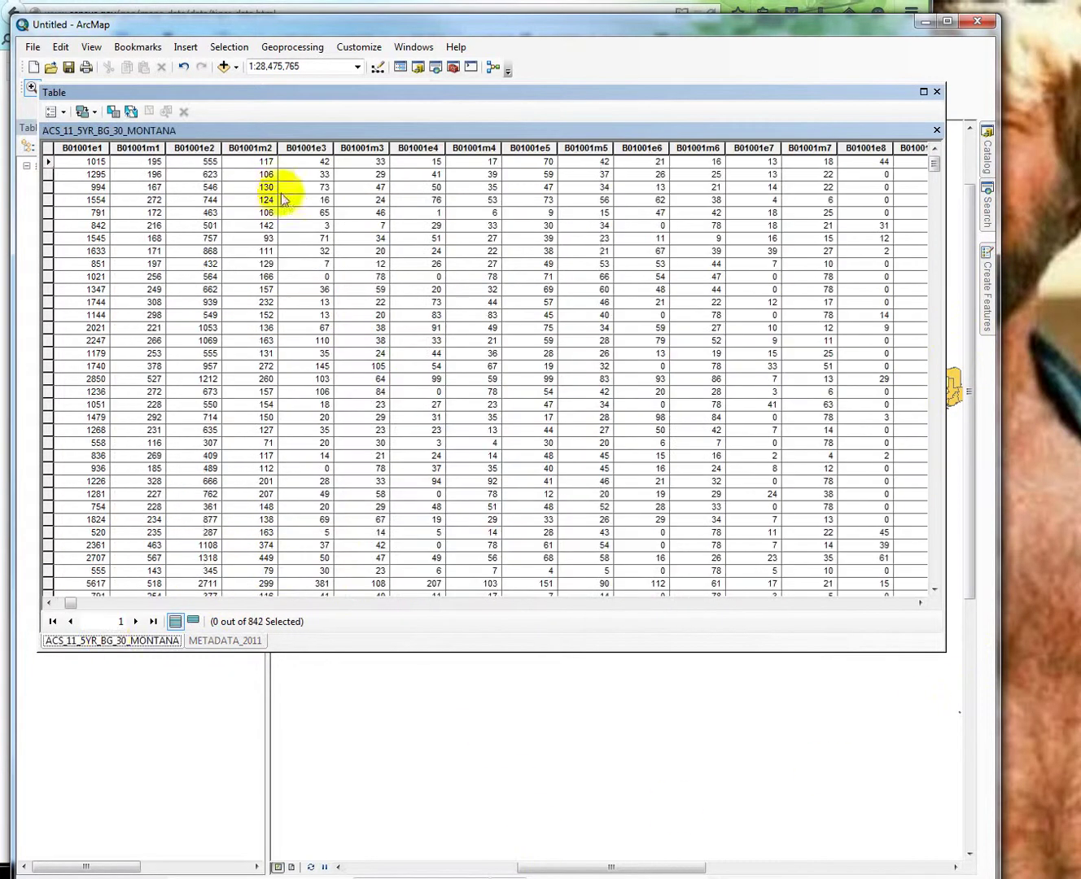
scroll(622, 603, right, 10)
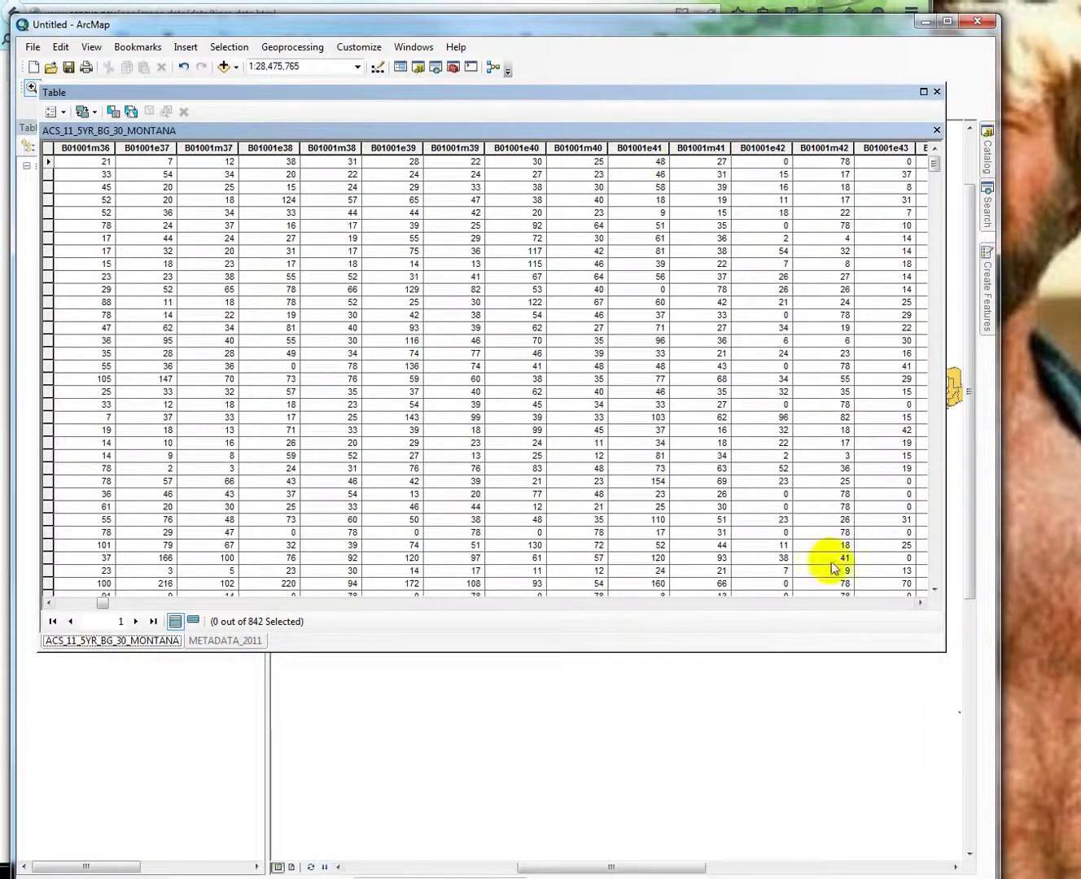
click(838, 601)
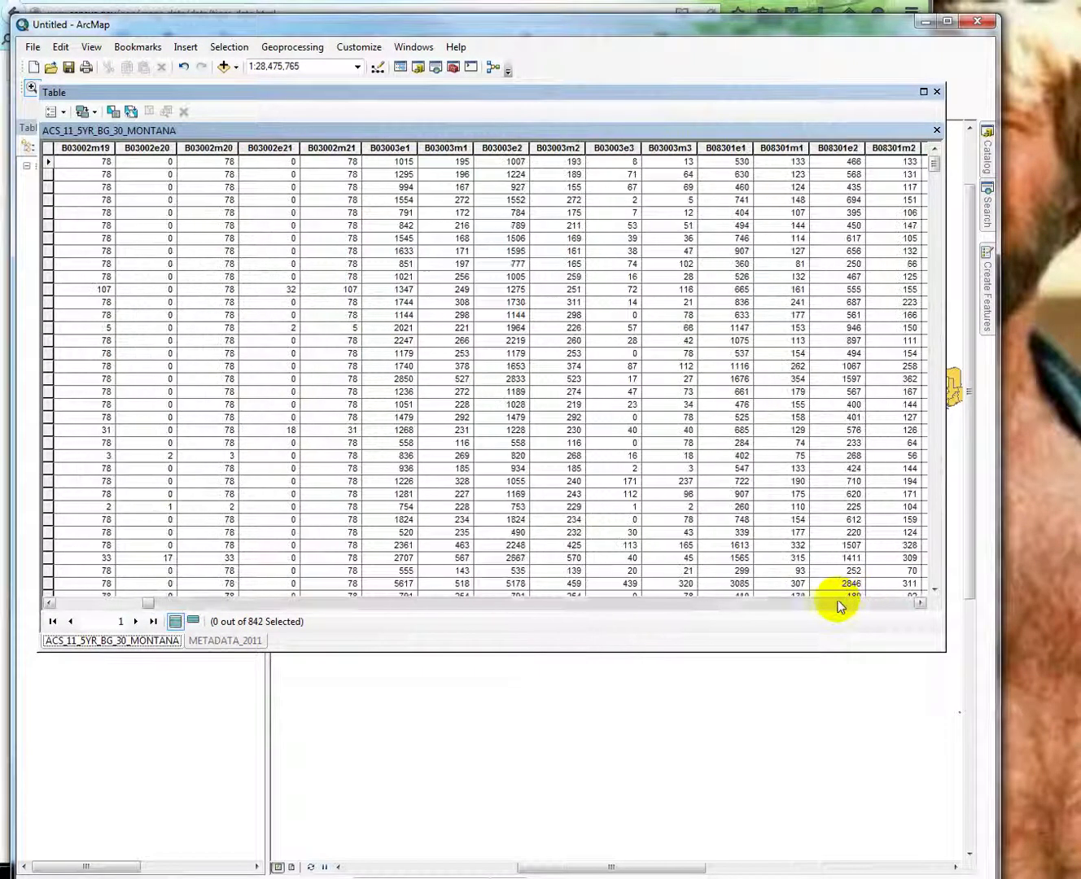
drag(652, 95, 273, 135)
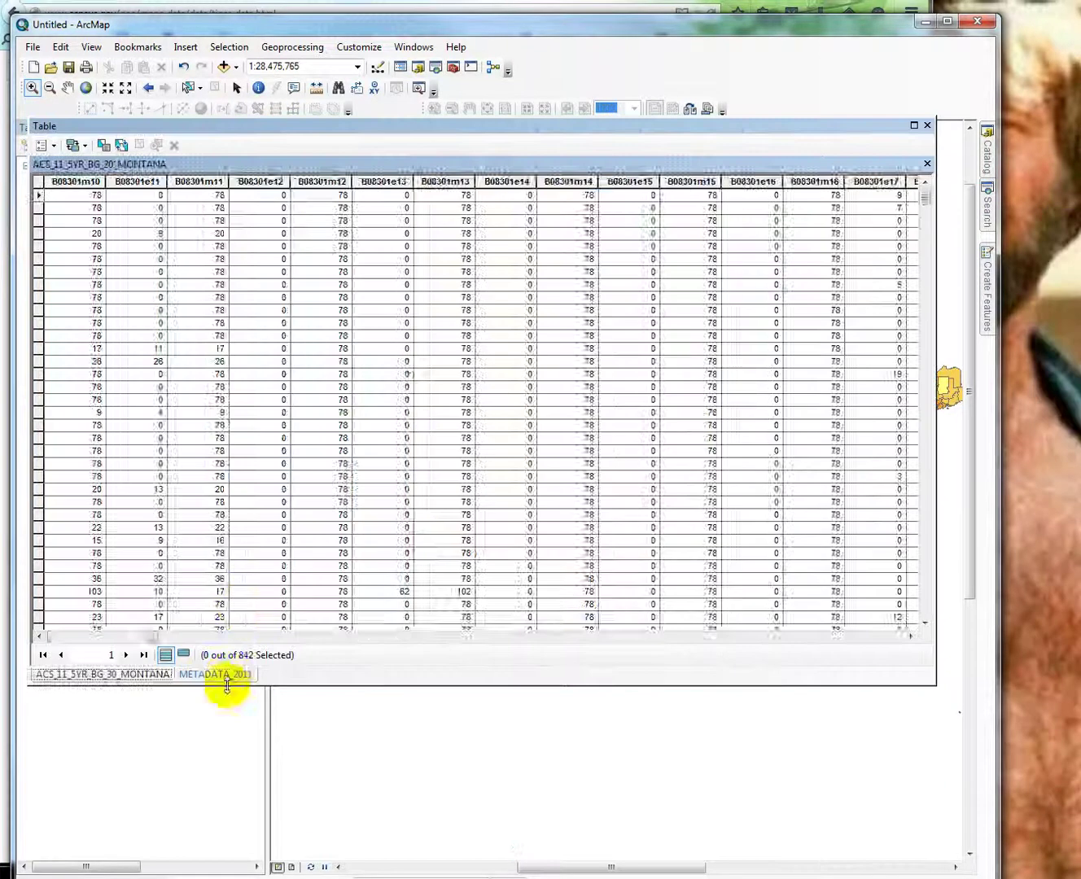
click(210, 675)
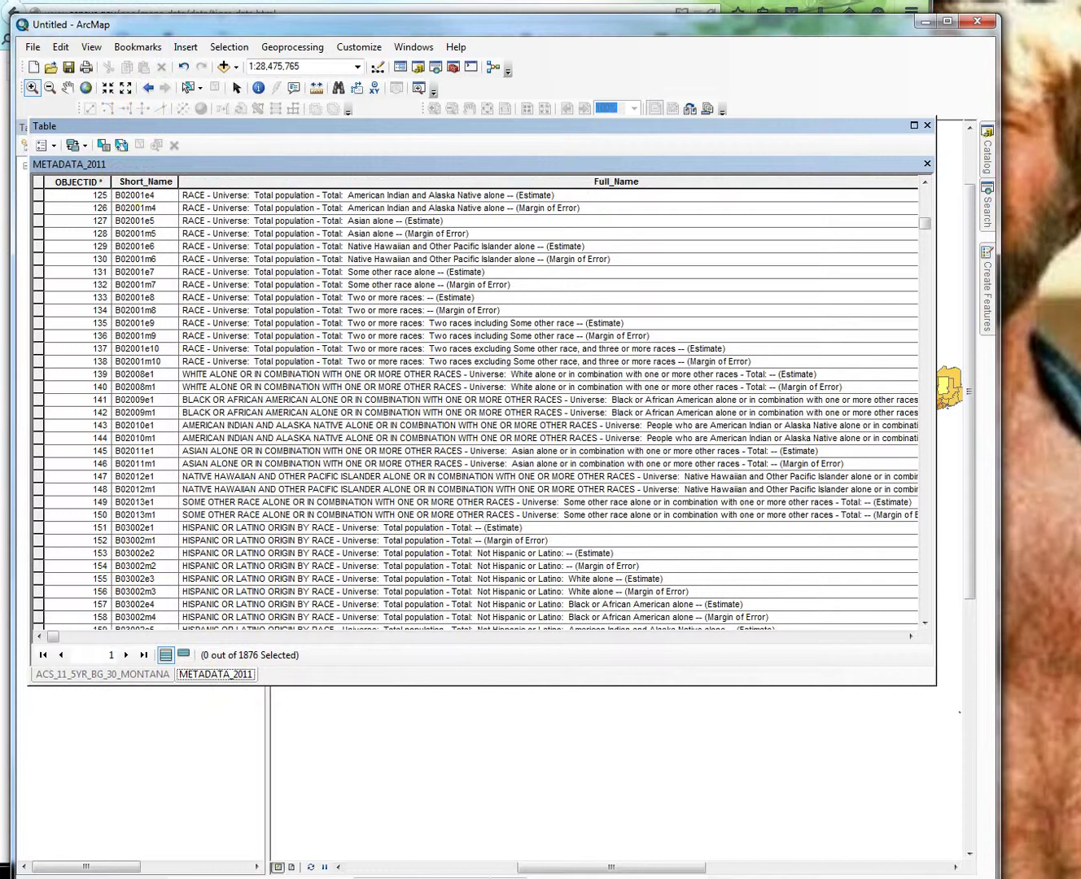
key(alt+Tab)
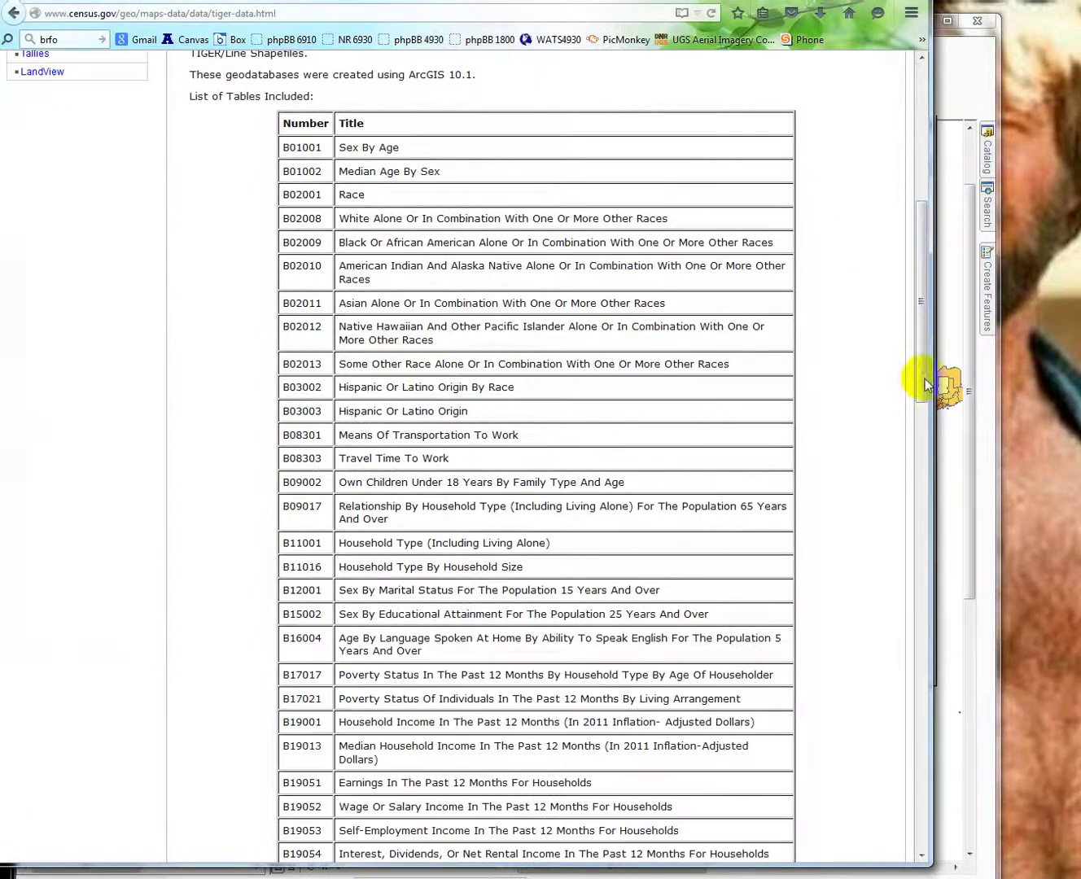
Step: Scroll the census table list, then return to ArcMap's METADATA_2011 table
mouse_move(925, 378)
mouse_down()
mouse_move(916, 297)
mouse_move(897, 378)
mouse_move(912, 391)
mouse_up()
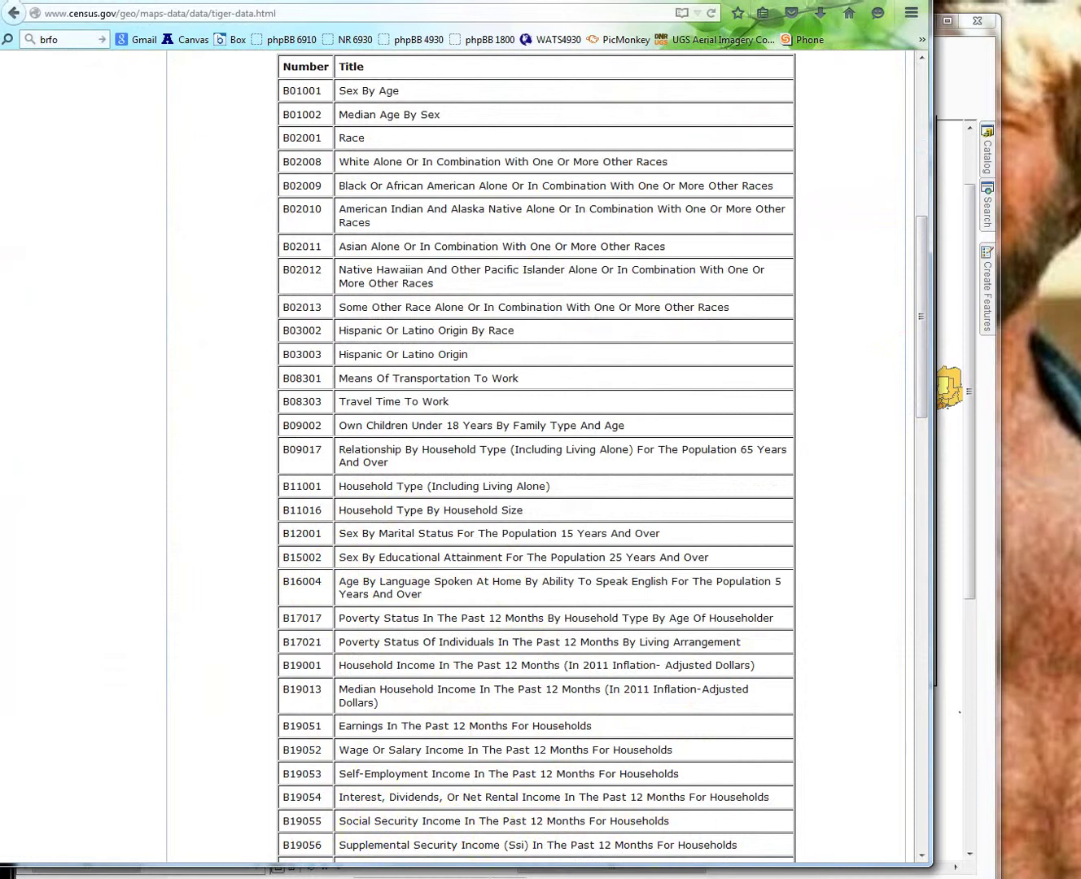
click(948, 387)
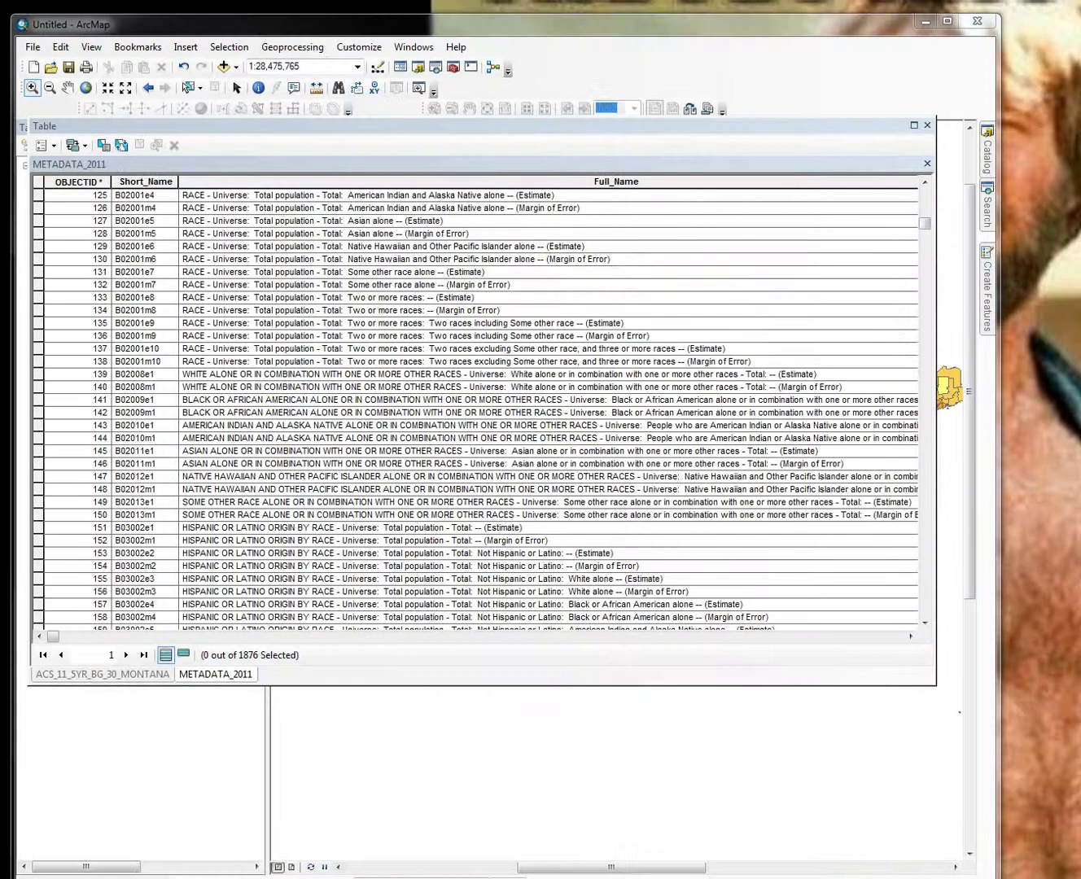